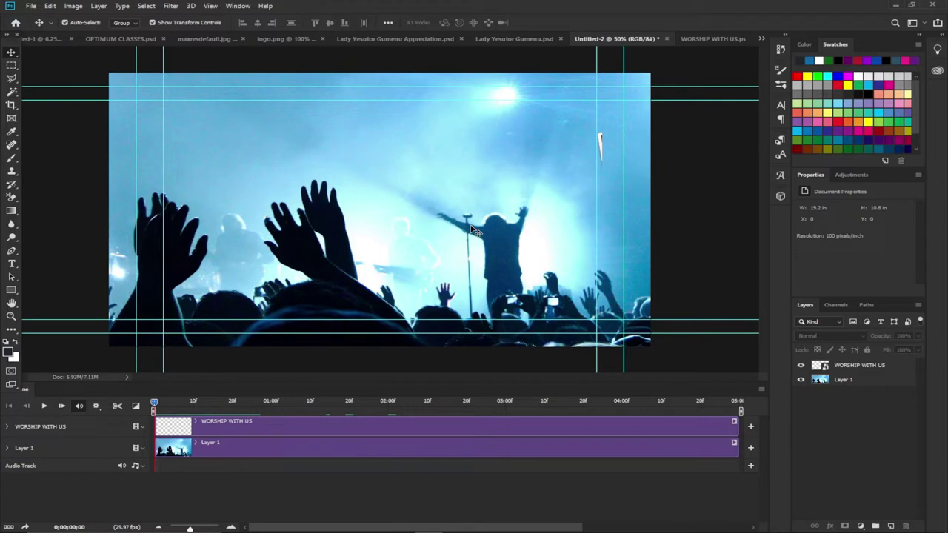
# Play the WORSHIP WITH US title animation, stop it, and return the playhead to frame one
pyautogui.click(44, 407)
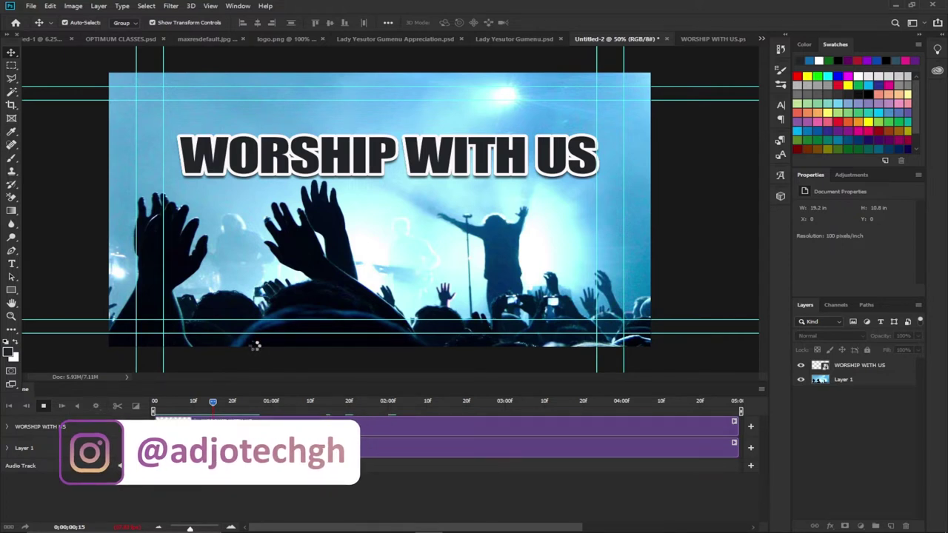
pyautogui.press('space')
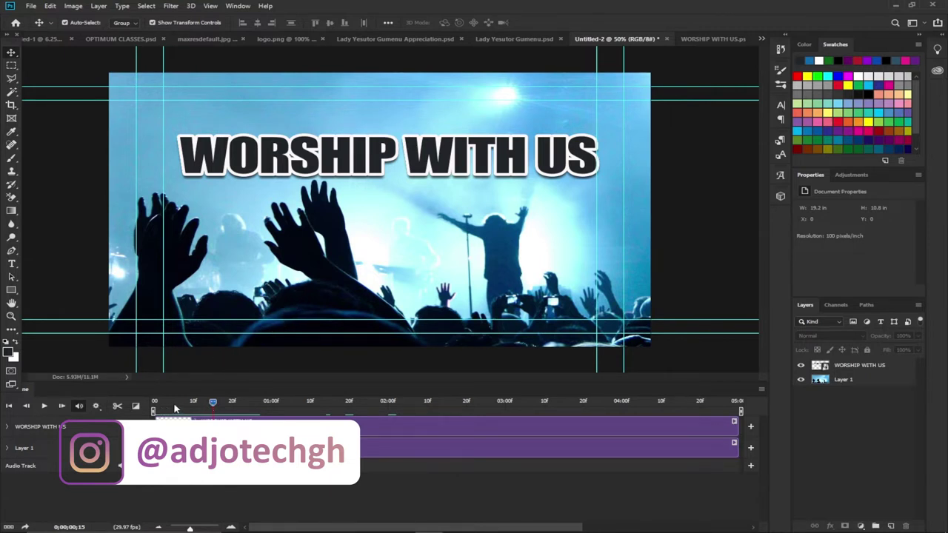
pyautogui.press('Home')
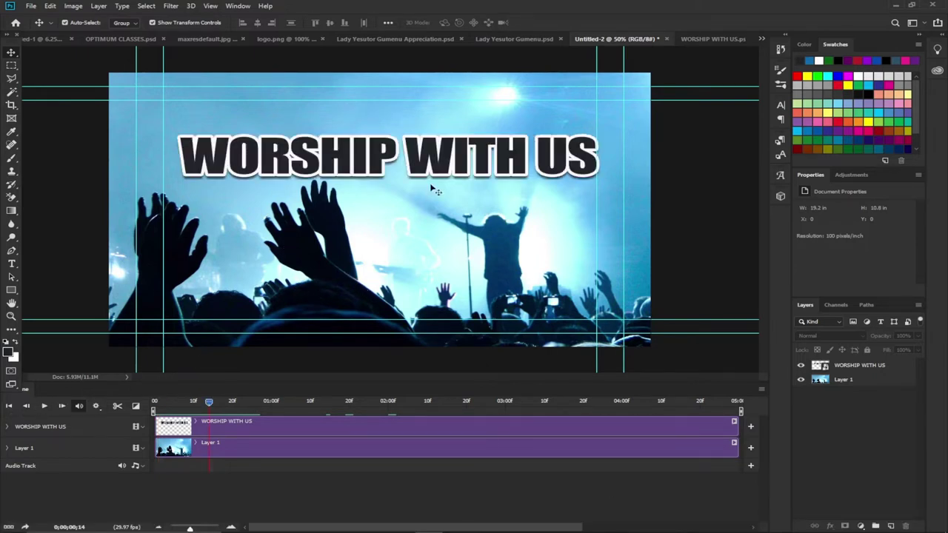
# Close Untitled-2 and WORSHIP WITH US.psb without saving, and hide the Timeline panel
pyautogui.click(666, 38)
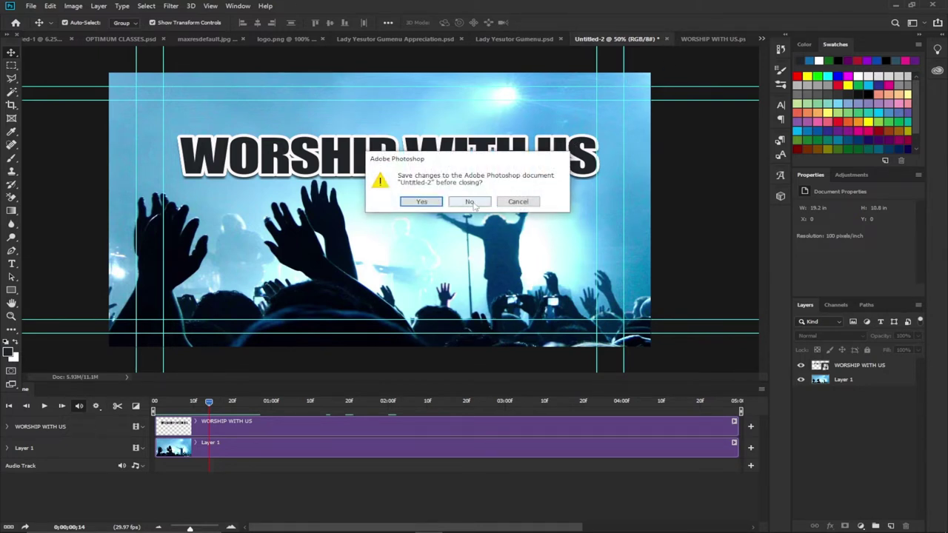
pyautogui.click(469, 202)
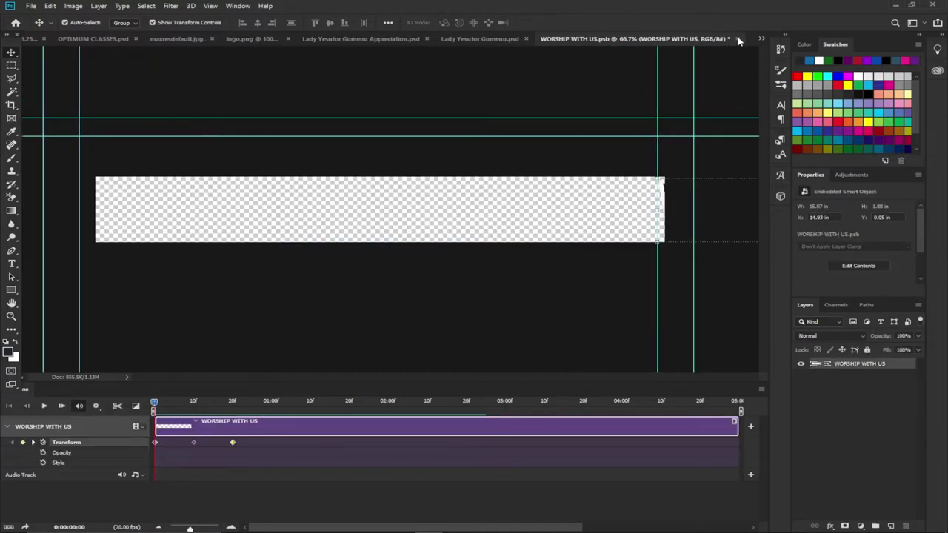
pyautogui.click(739, 40)
pyautogui.click(471, 205)
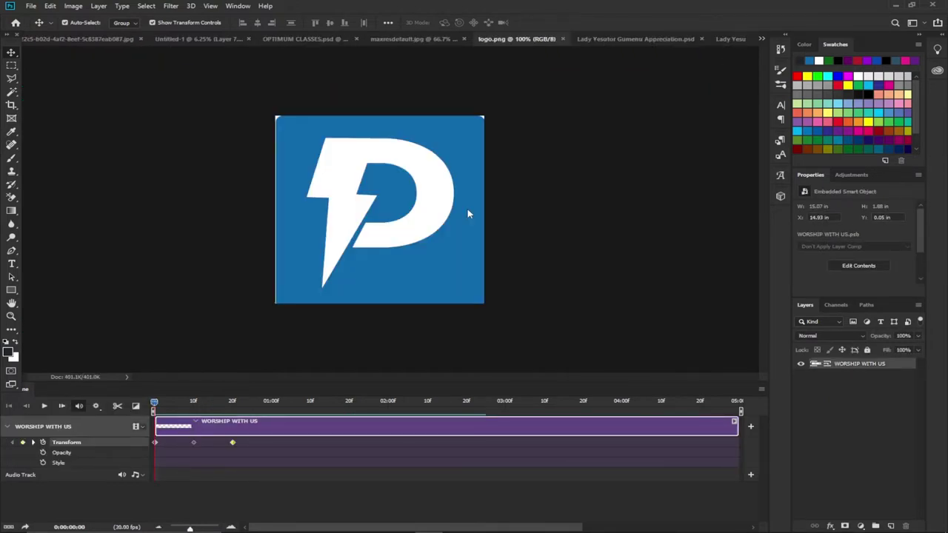
pyautogui.click(237, 6)
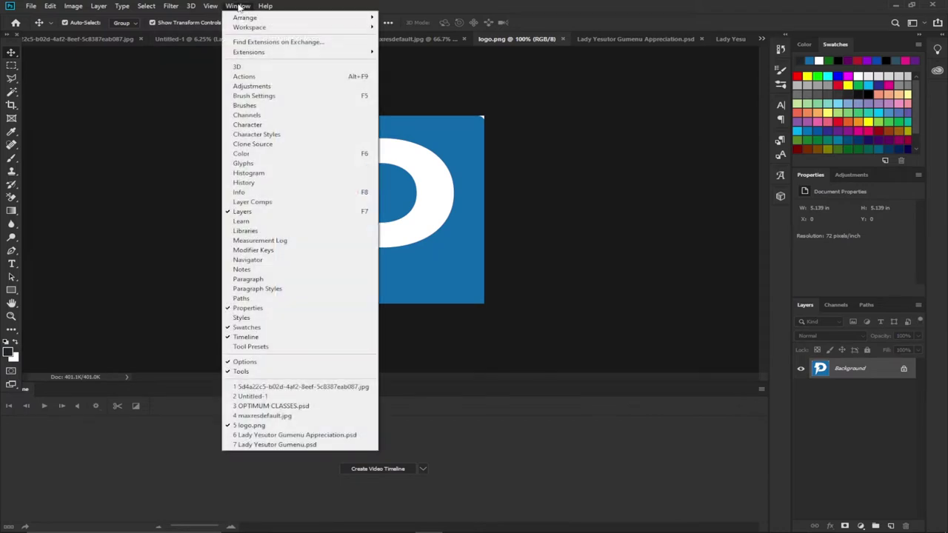
pyautogui.click(240, 340)
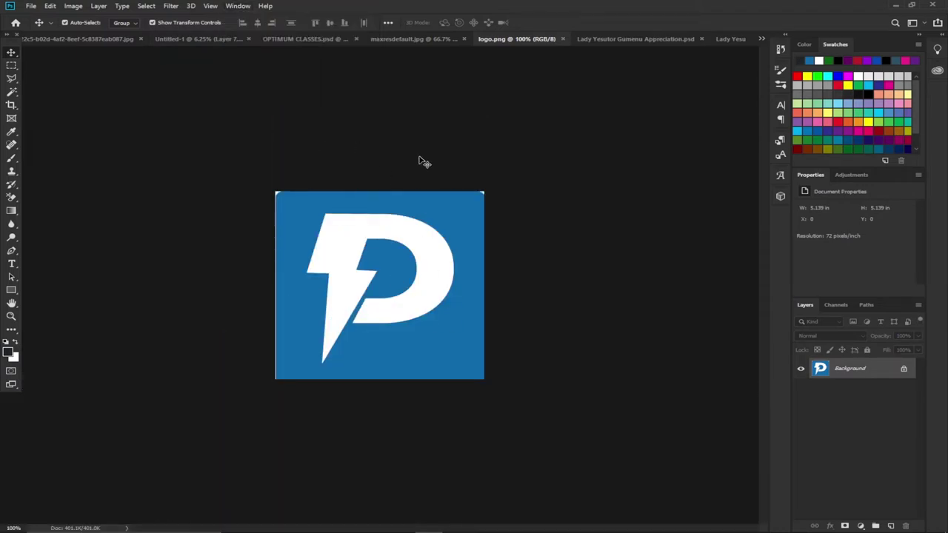
# Create a new HDTV 1080p 1920×1080 document at 100 ppi, then switch to File Explorer
pyautogui.click(31, 9)
pyautogui.click(622, 275)
pyautogui.hotkey('ctrl', 'n')
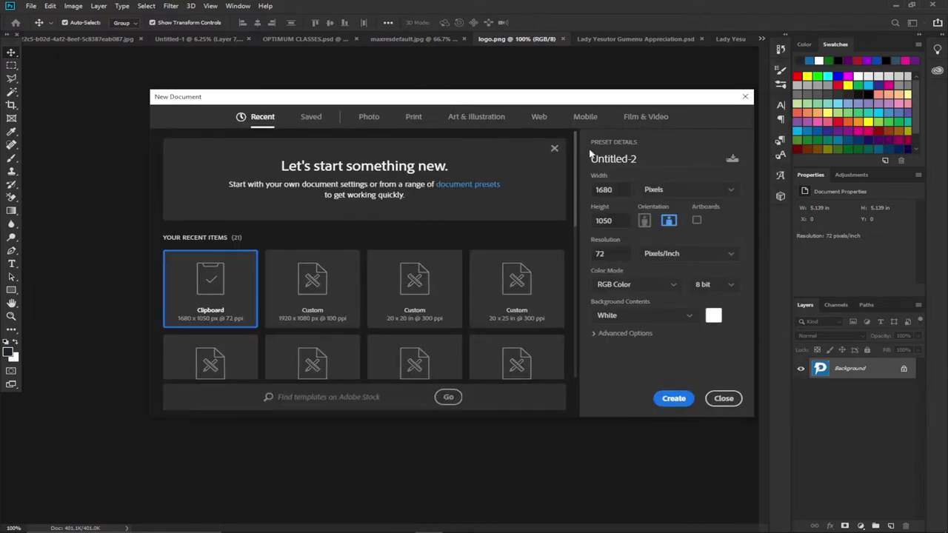
pyautogui.click(647, 120)
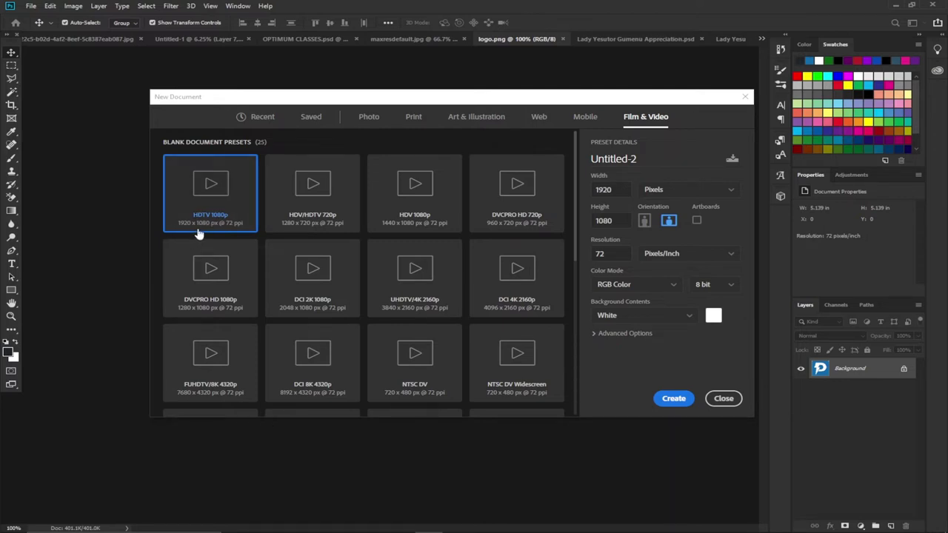
pyautogui.click(612, 254)
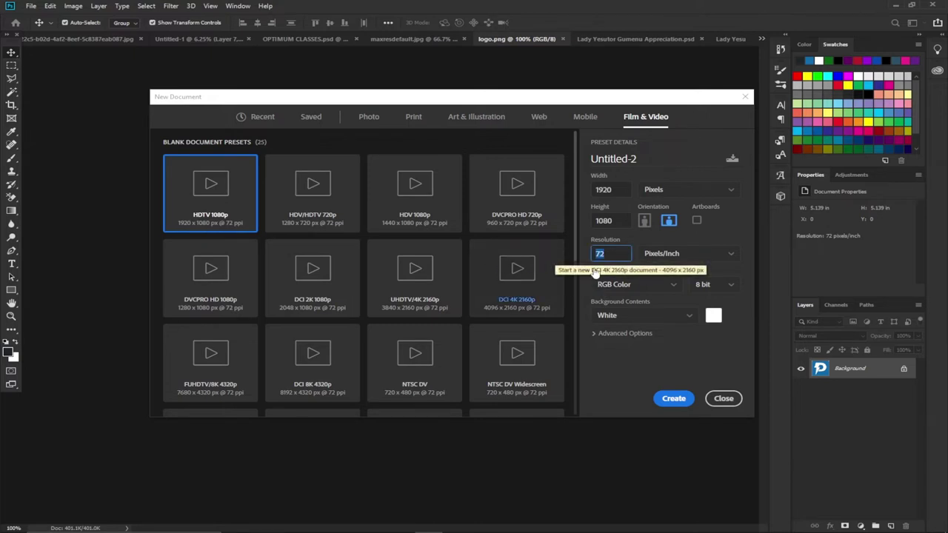
pyautogui.write('100')
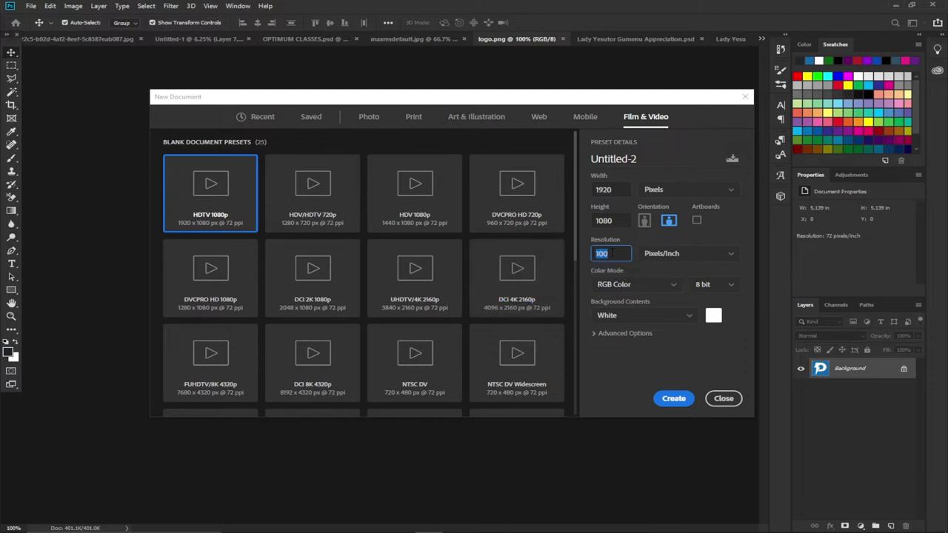
pyautogui.click(674, 400)
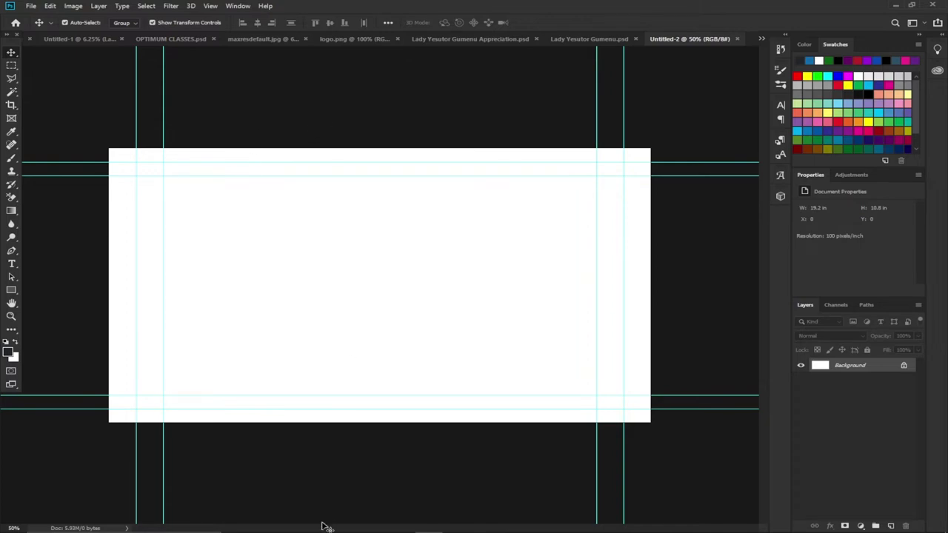
pyautogui.moveTo(326, 527)
pyautogui.click(291, 523)
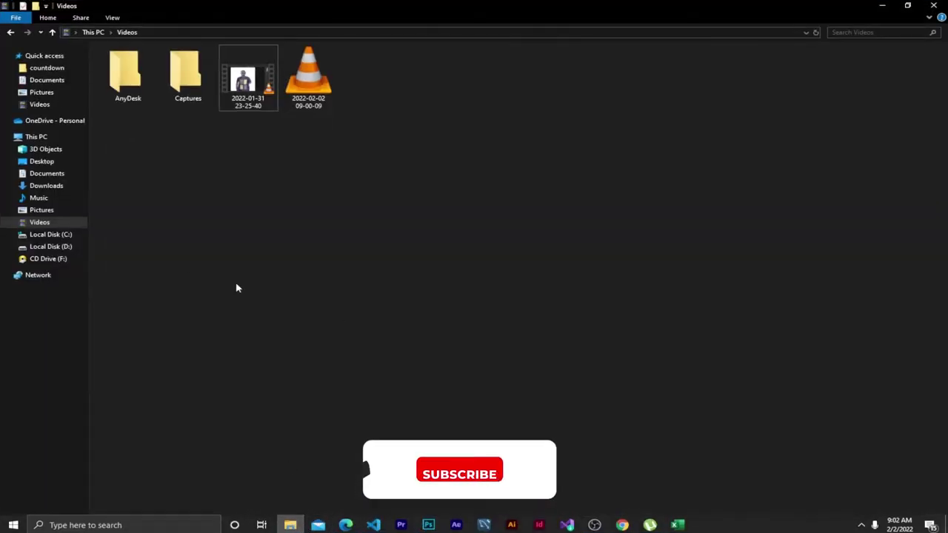
# Open praiseworship3.jpg from the Pictures folder with Adobe Photoshop CC 2019
pyautogui.click(42, 209)
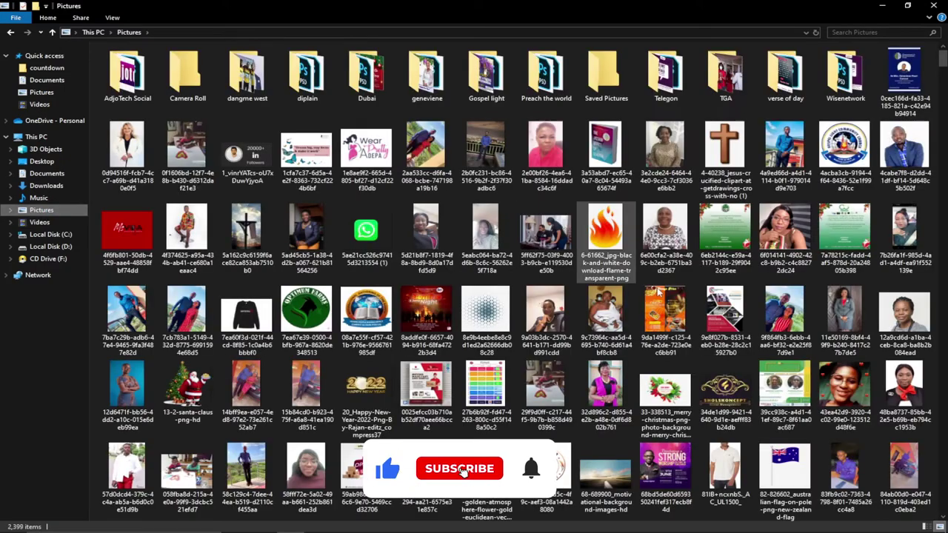
pyautogui.moveTo(938, 63); pyautogui.dragTo(940, 466)
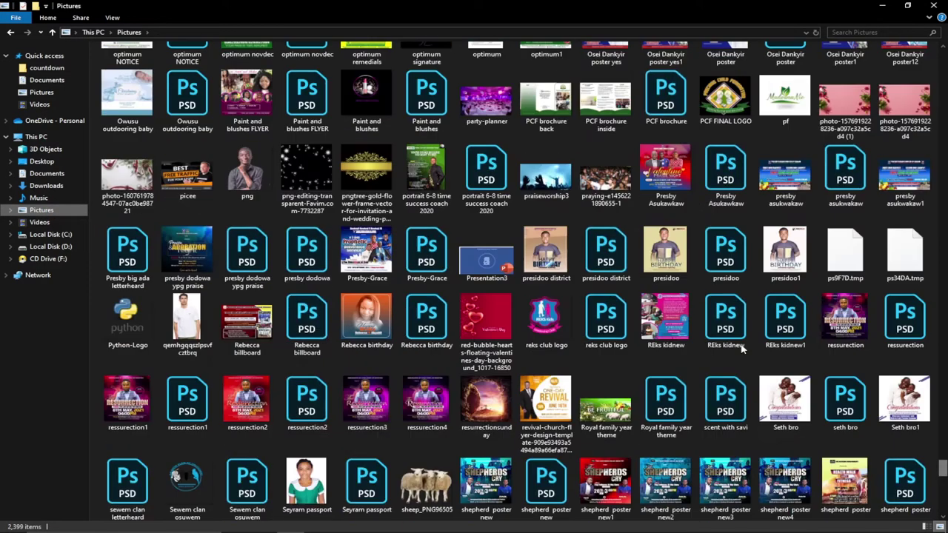
pyautogui.click(566, 182)
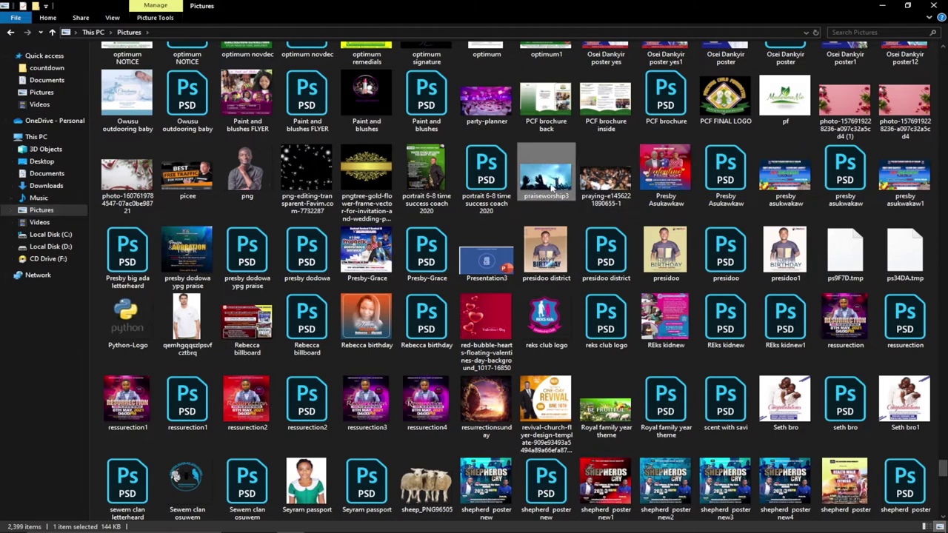
pyautogui.rightClick(544, 170)
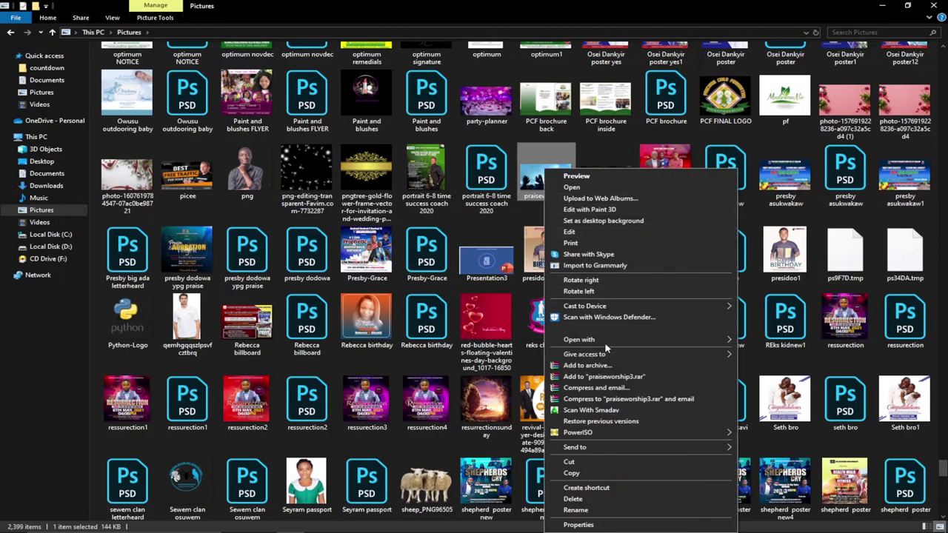
pyautogui.moveTo(611, 340)
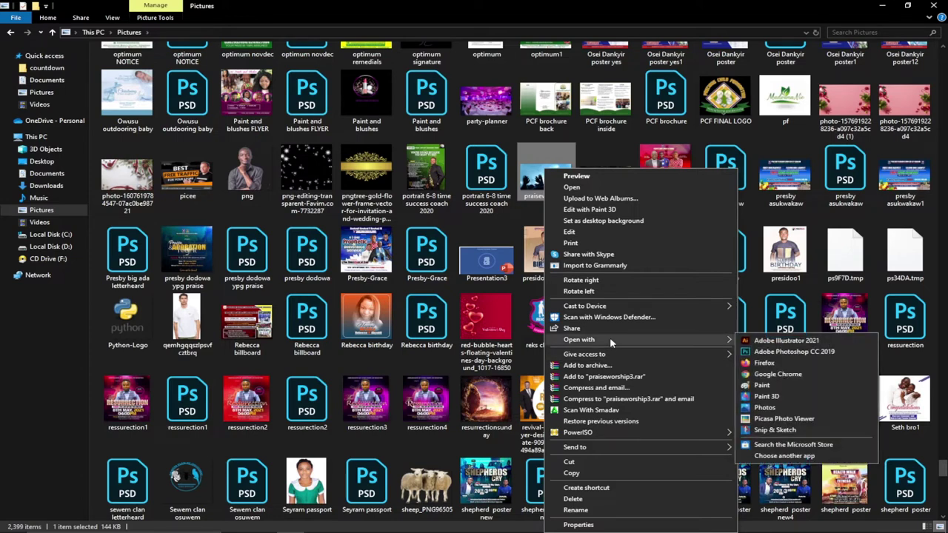
pyautogui.click(777, 348)
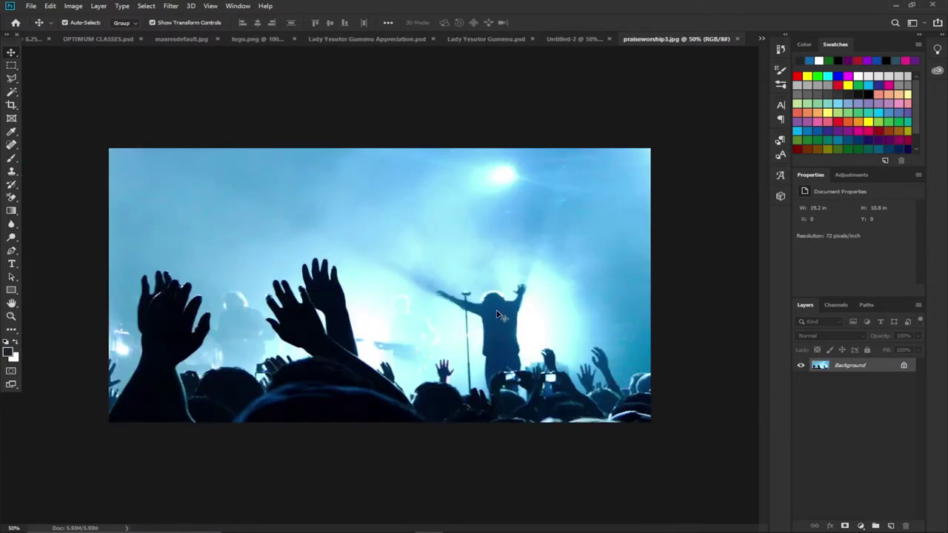
# Convert the photo's Background to Layer 0 and move it into Untitled-2 as Layer 1
pyautogui.doubleClick(889, 368)
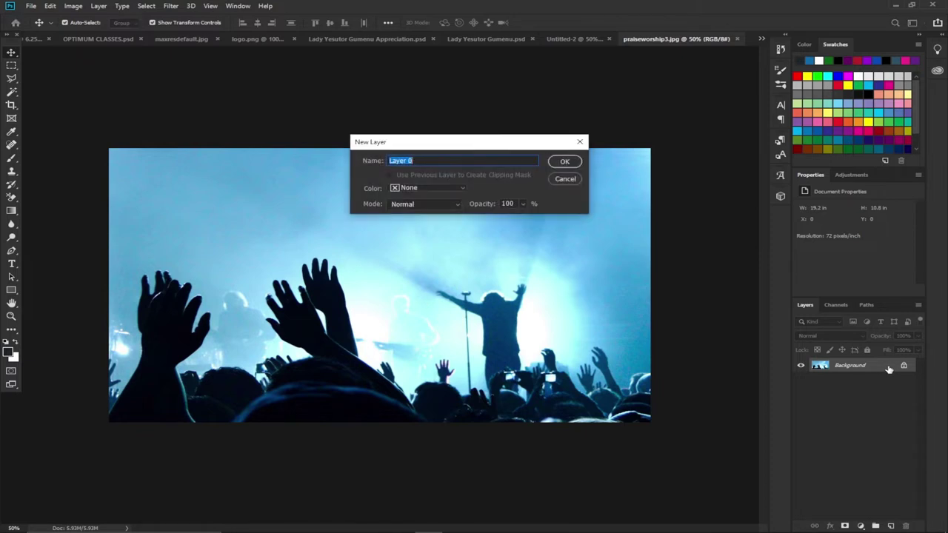
pyautogui.click(566, 167)
pyautogui.moveTo(460, 250); pyautogui.dragTo(378, 284)
pyautogui.click(406, 106)
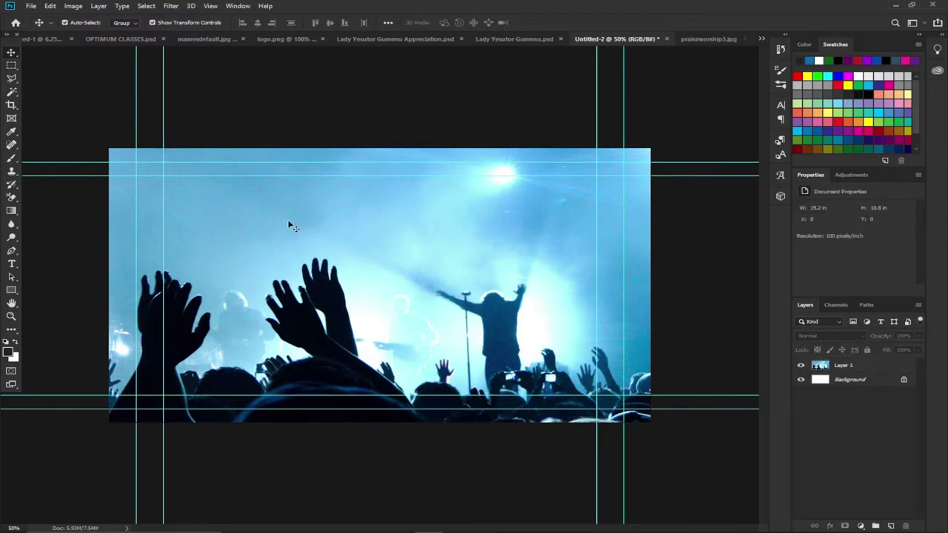
# Type the title 'WORSHIP WITH US' on the photo and shift it left to fit
pyautogui.click(11, 266)
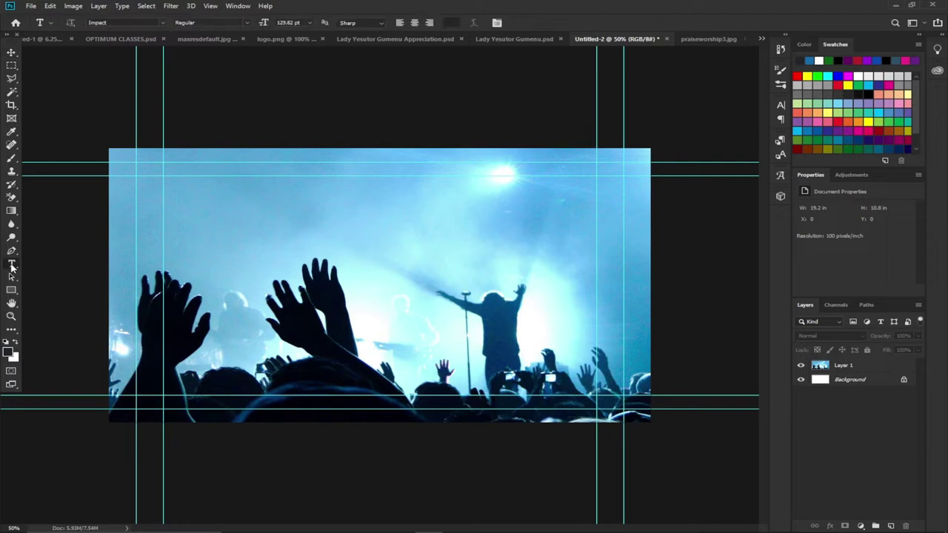
pyautogui.click(270, 236)
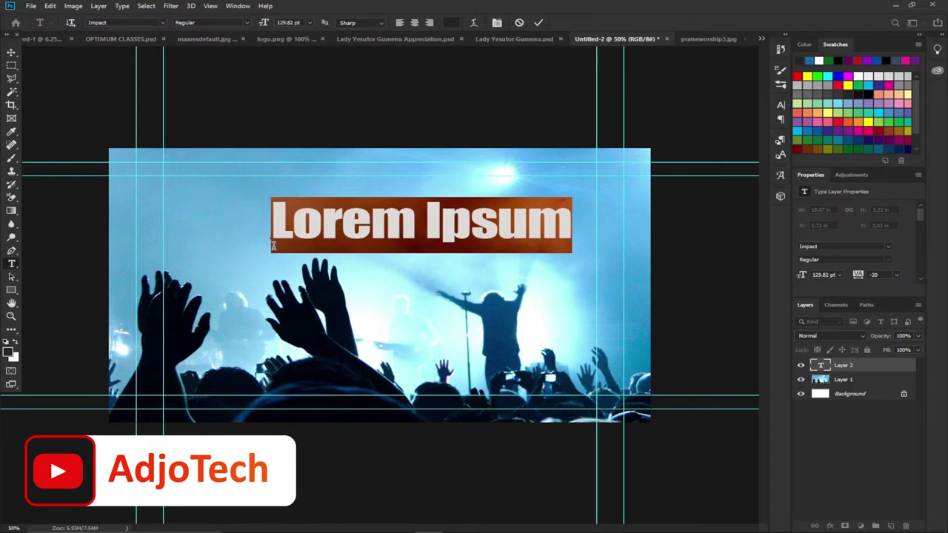
pyautogui.write('WORSHI')
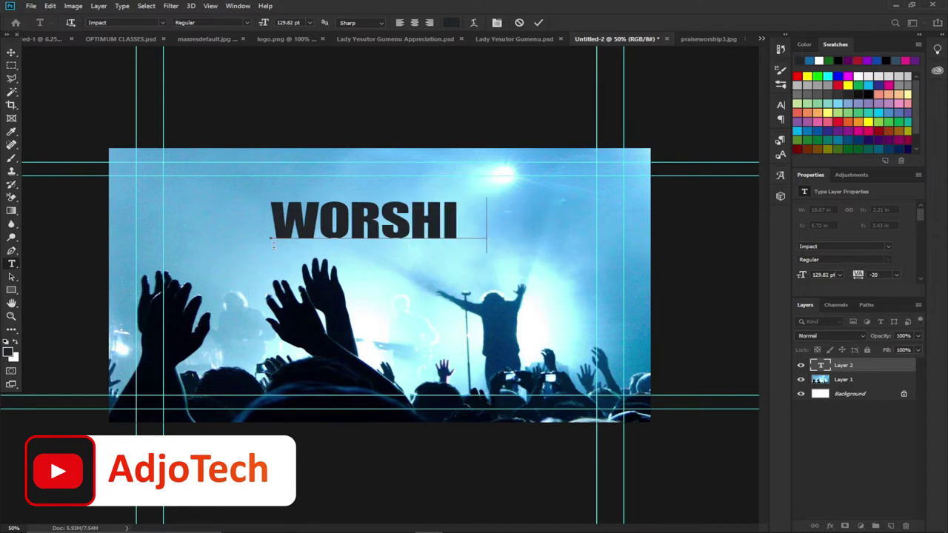
pyautogui.write('P WITH U')
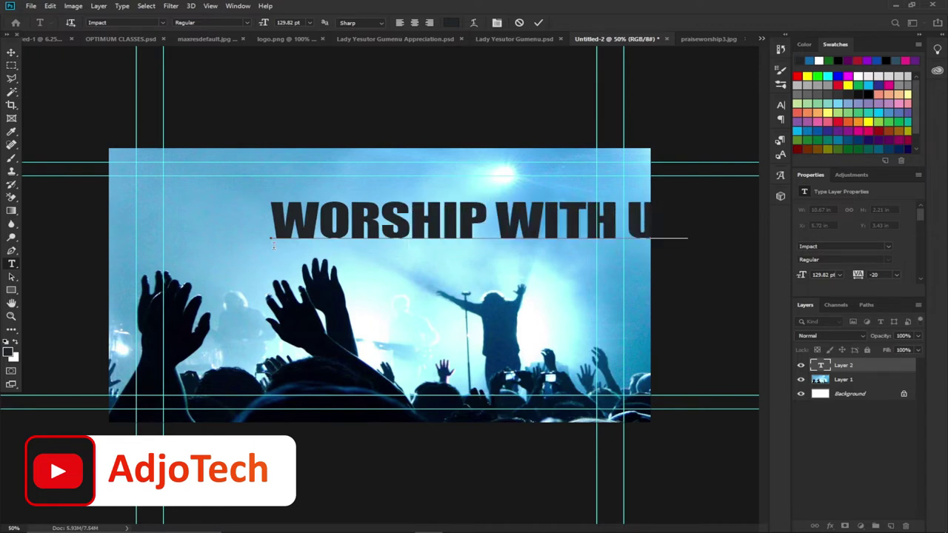
pyautogui.click(10, 54)
pyautogui.moveTo(369, 231); pyautogui.dragTo(270, 231)
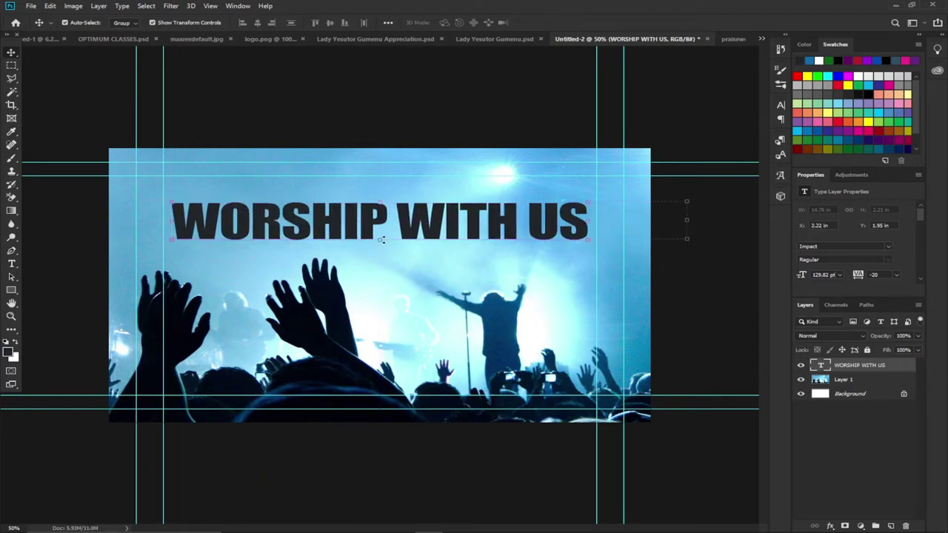
# Add an 11 px white outside stroke and a 69% drop shadow to the title, then nudge it left
pyautogui.doubleClick(904, 368)
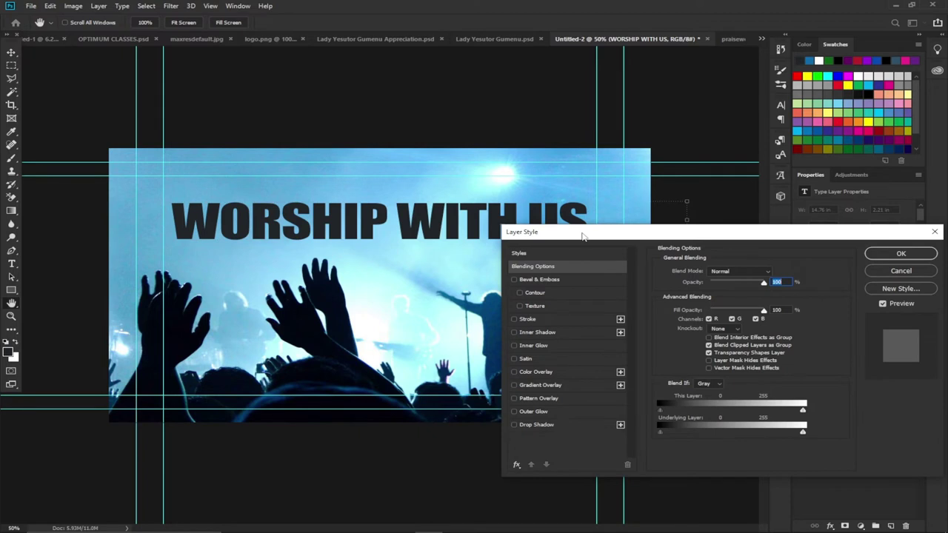
pyautogui.moveTo(583, 237); pyautogui.dragTo(618, 213)
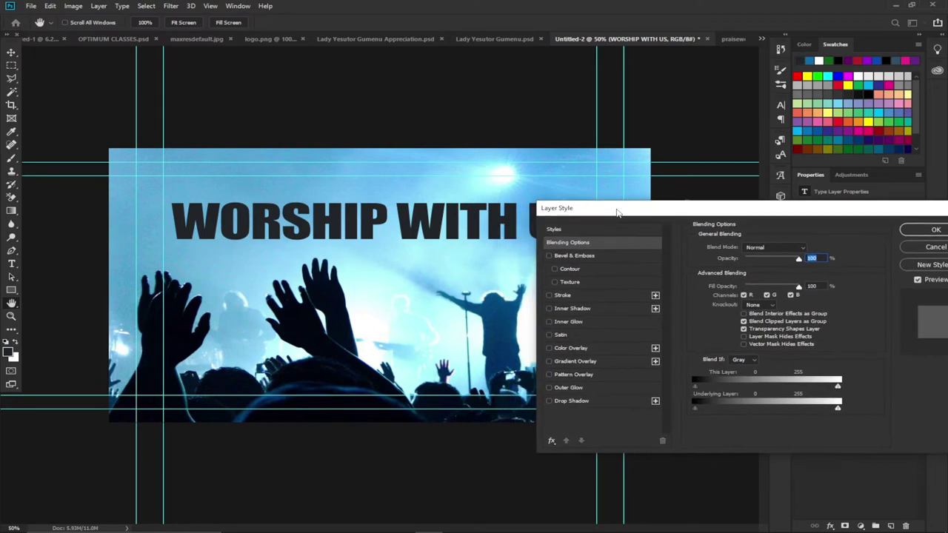
pyautogui.click(563, 296)
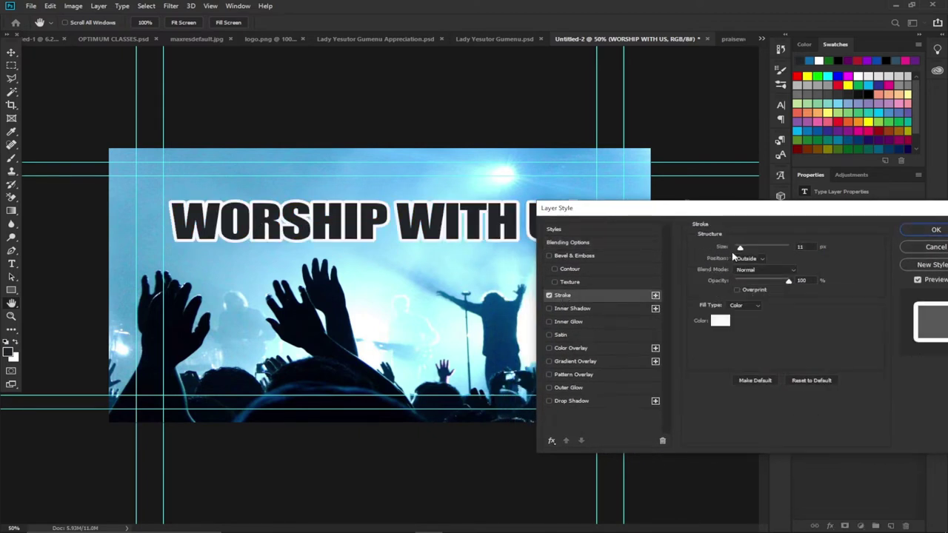
pyautogui.click(568, 401)
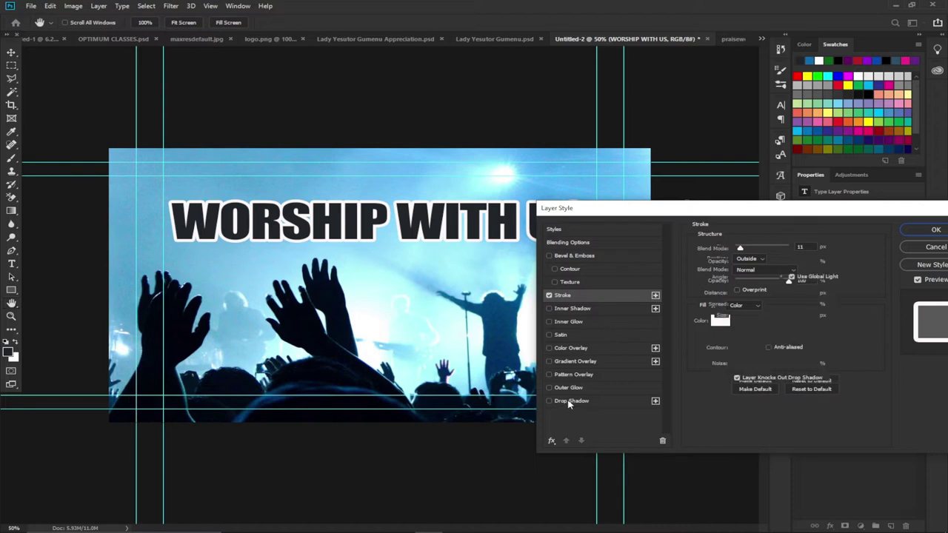
pyautogui.click(935, 229)
pyautogui.moveTo(367, 232)
pyautogui.mouseDown()
pyautogui.moveTo(358, 232)
pyautogui.moveTo(367, 231)
pyautogui.mouseUp()
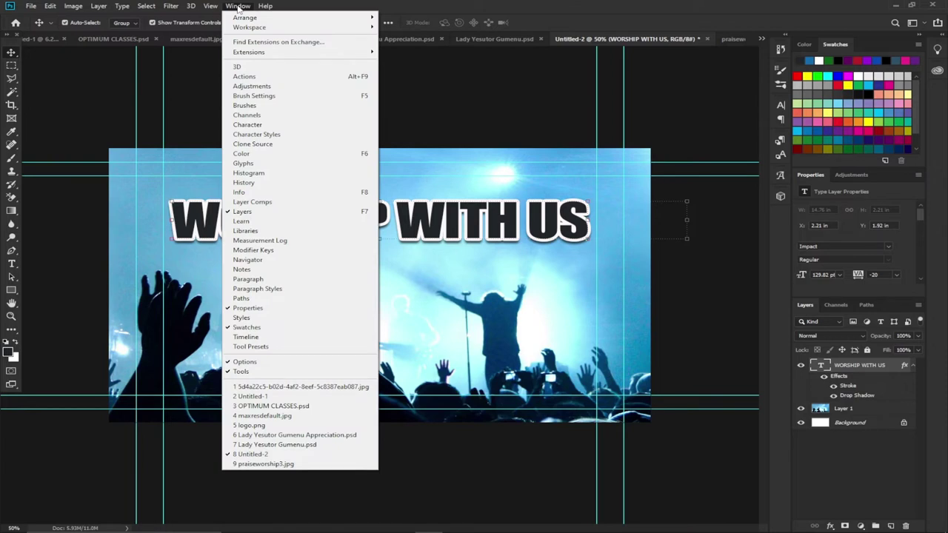
# Show the Timeline panel and create a video timeline with WORSHIP WITH US and Layer 1 tracks
pyautogui.click(232, 338)
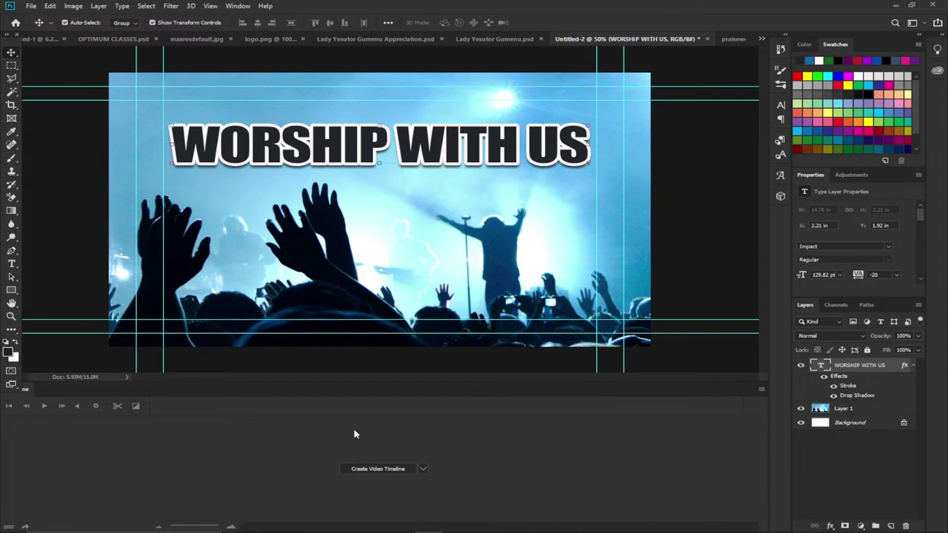
pyautogui.click(423, 470)
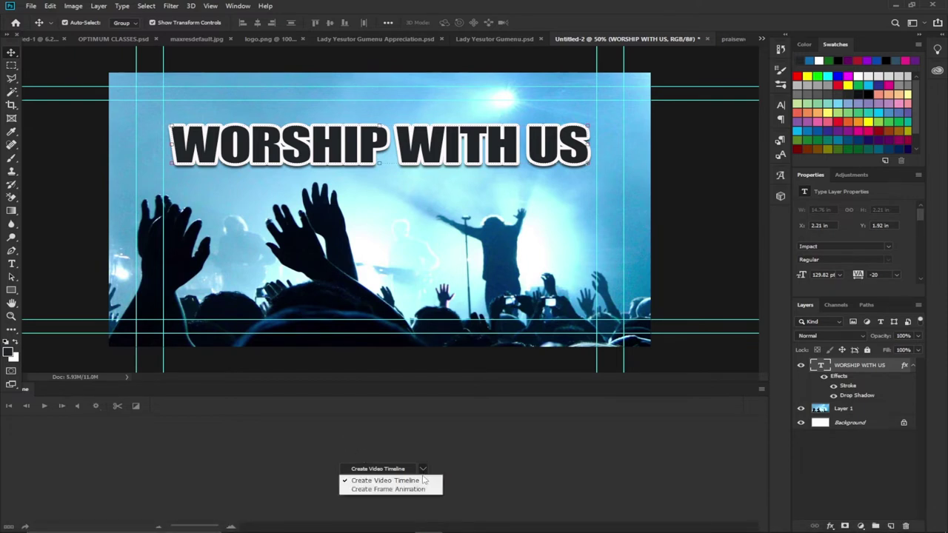
pyautogui.click(483, 478)
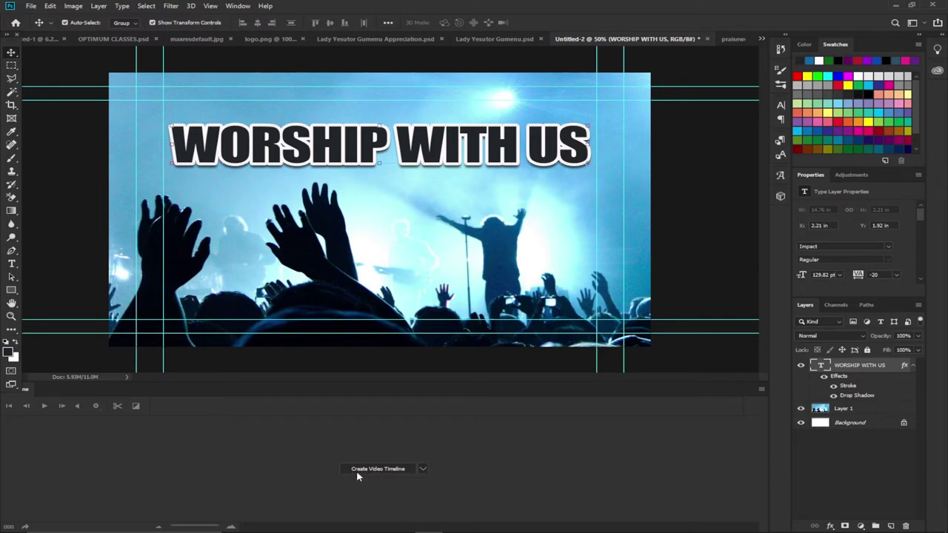
pyautogui.click(384, 471)
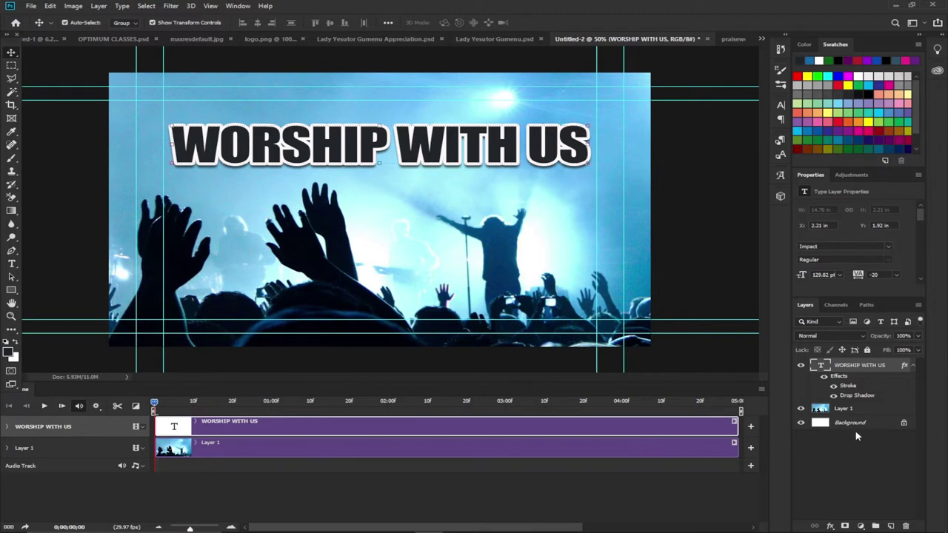
# Delete the white Background layer and convert the WORSHIP WITH US text layer to a smart object
pyautogui.click(874, 425)
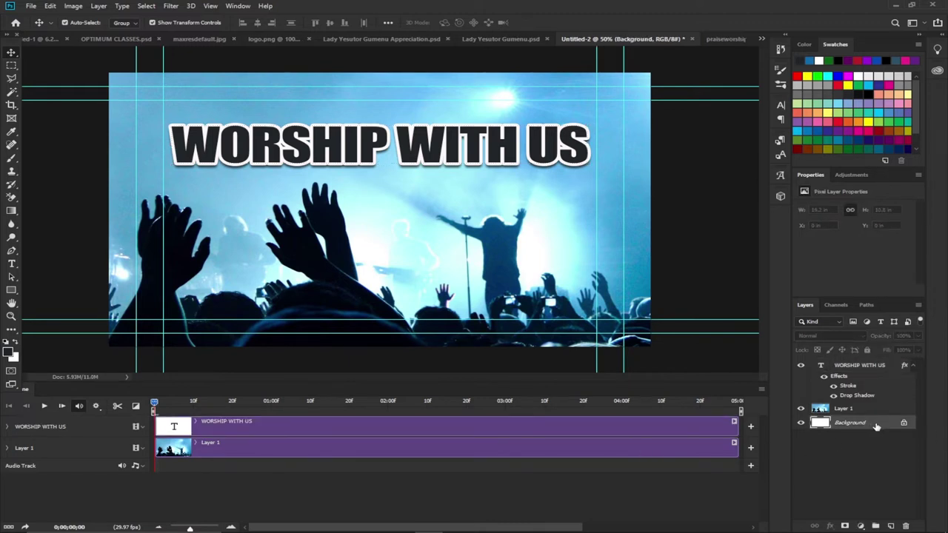
pyautogui.moveTo(880, 427); pyautogui.dragTo(908, 526)
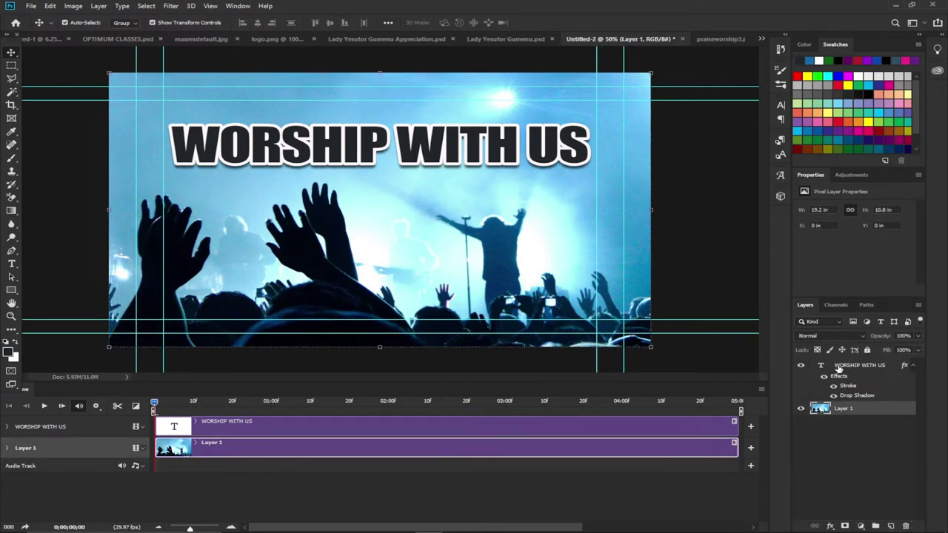
pyautogui.click(840, 368)
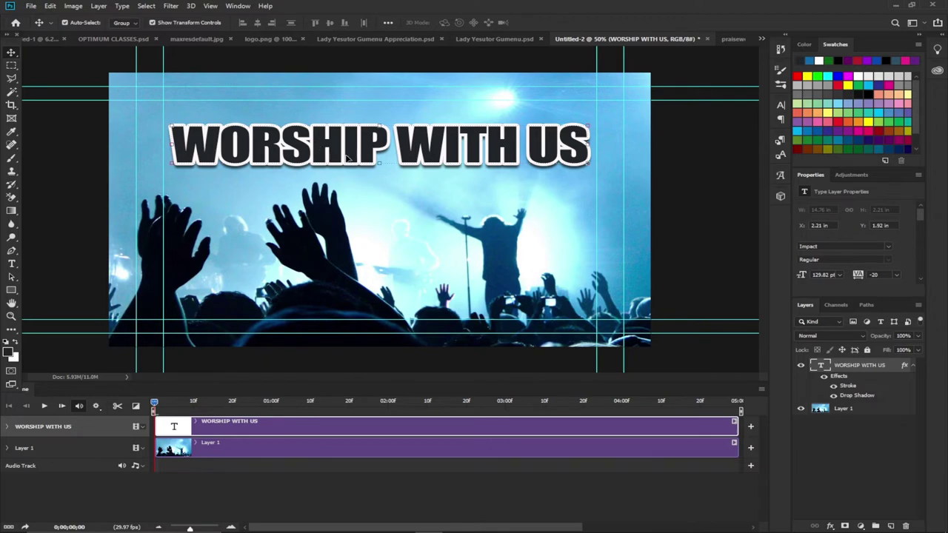
pyautogui.rightClick(845, 365)
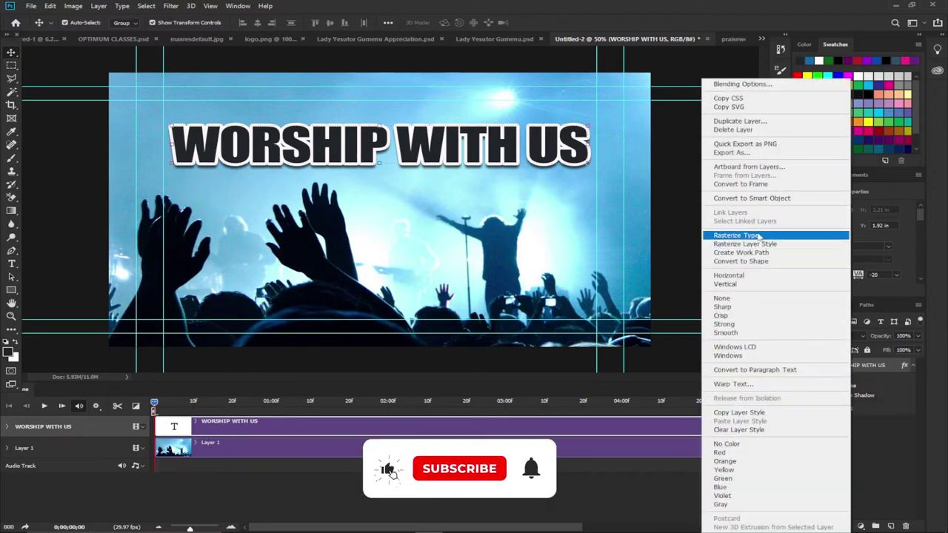
pyautogui.click(746, 199)
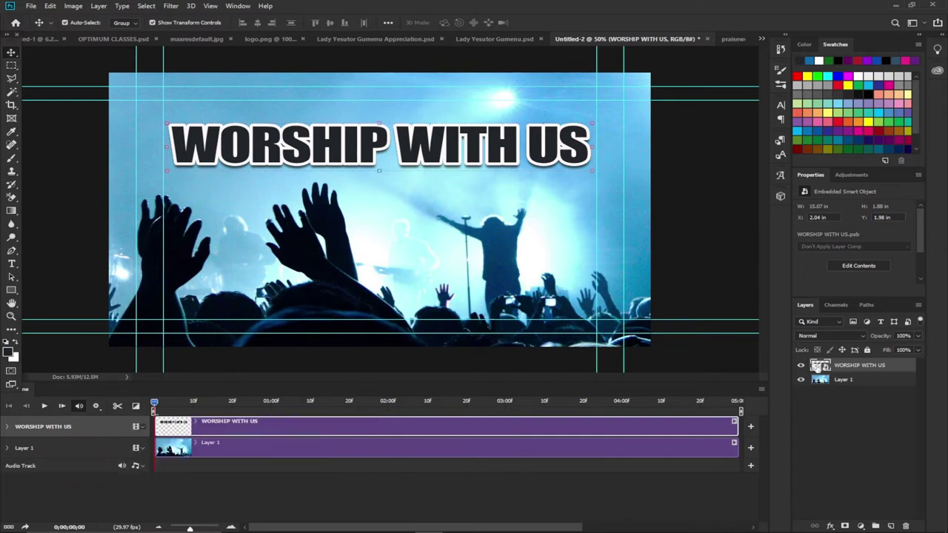
# Open WORSHIP WITH US.psb, make its text layer a smart object, and expand its timeline track
pyautogui.doubleClick(817, 366)
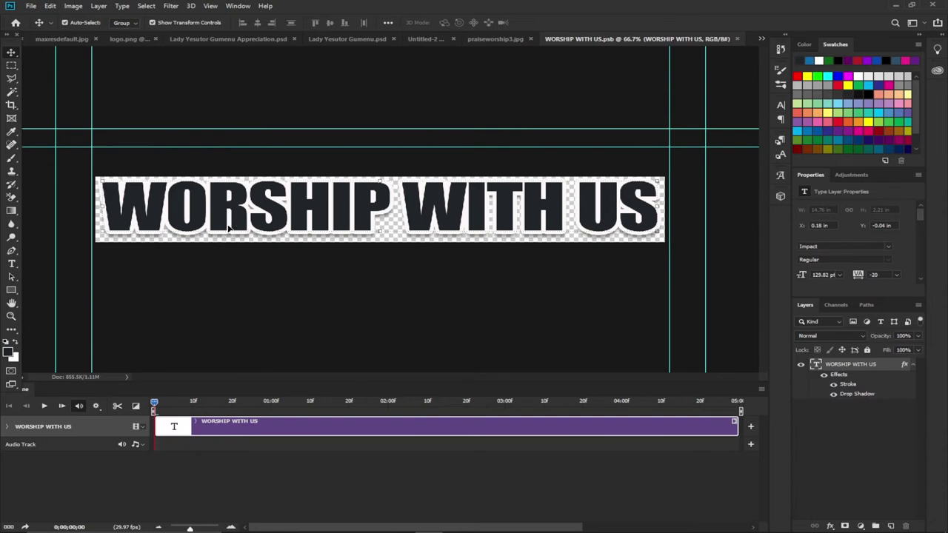
pyautogui.rightClick(857, 379)
pyautogui.rightClick(862, 370)
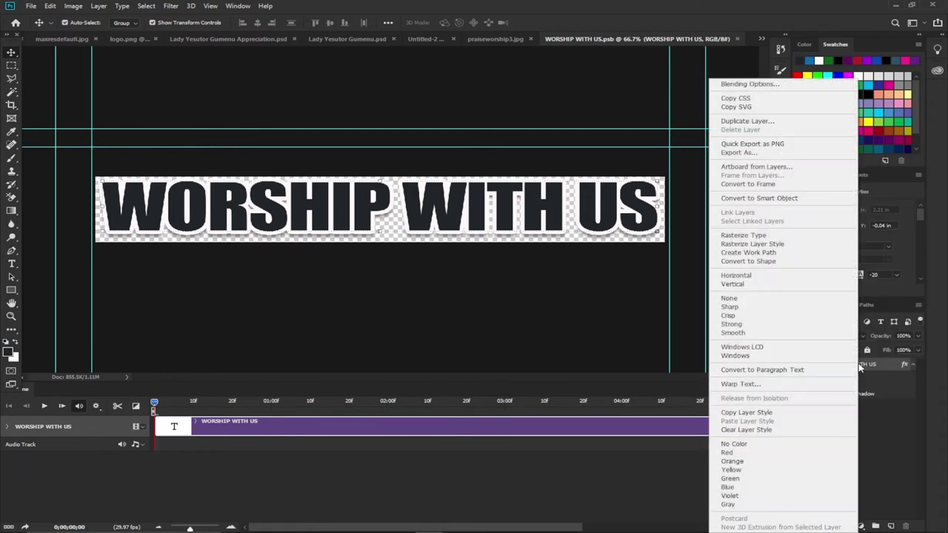
pyautogui.click(744, 200)
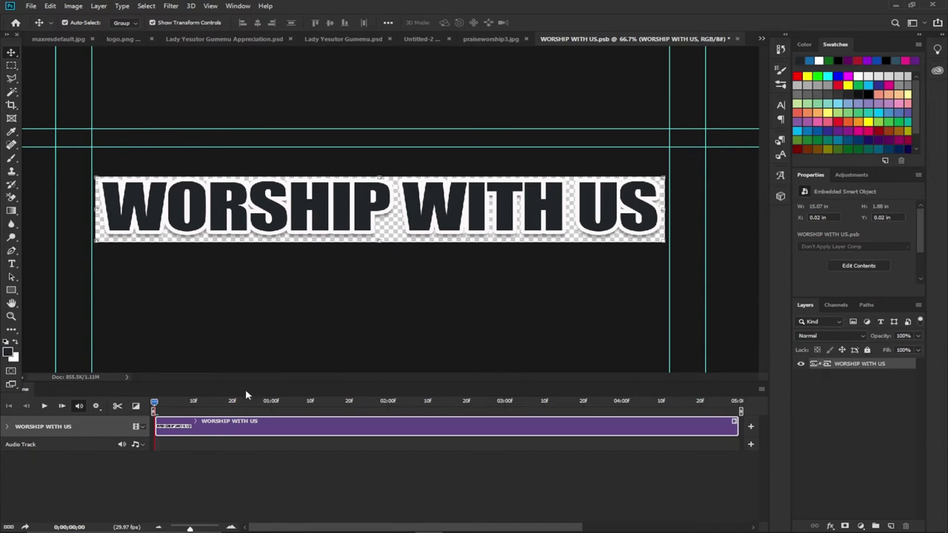
pyautogui.click(9, 428)
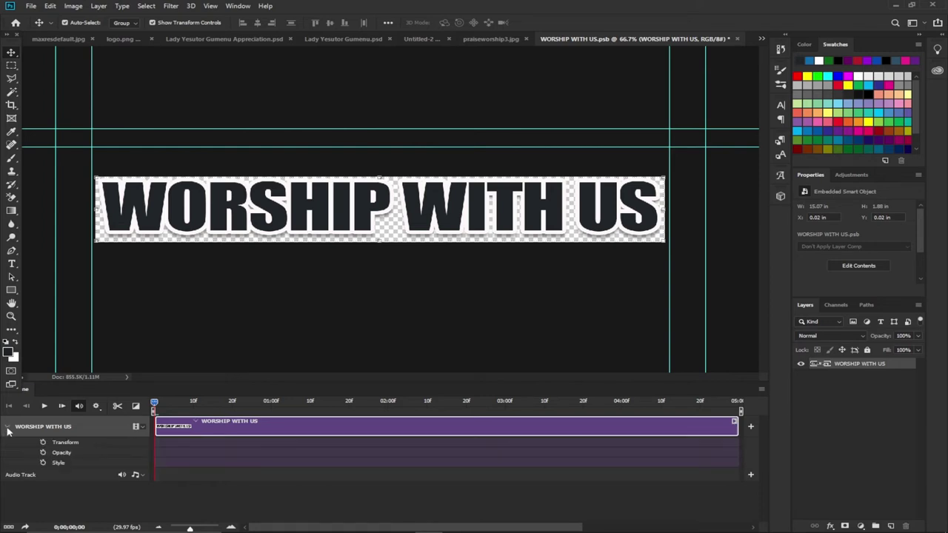
# Enable Transform keyframing on the title and move its first keyframe to frame 20
pyautogui.click(43, 442)
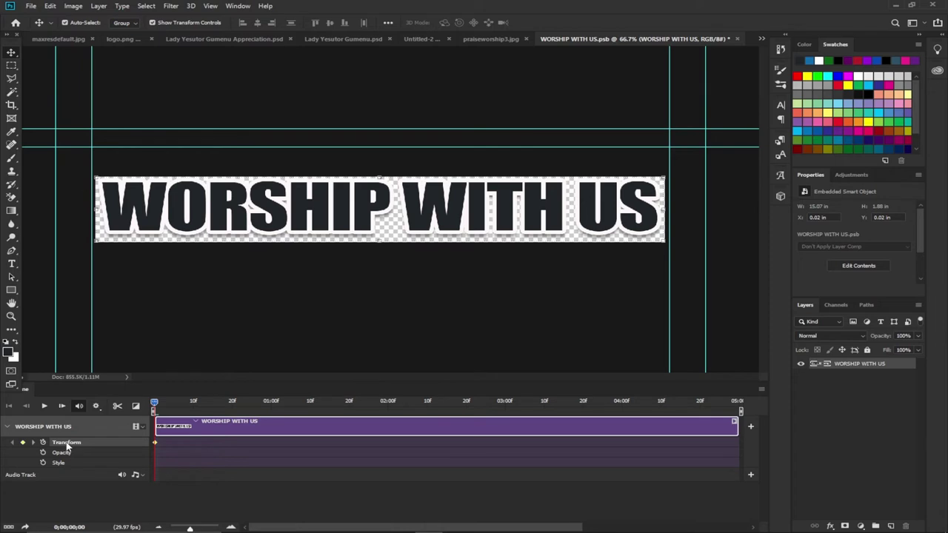
pyautogui.moveTo(154, 405); pyautogui.dragTo(230, 403)
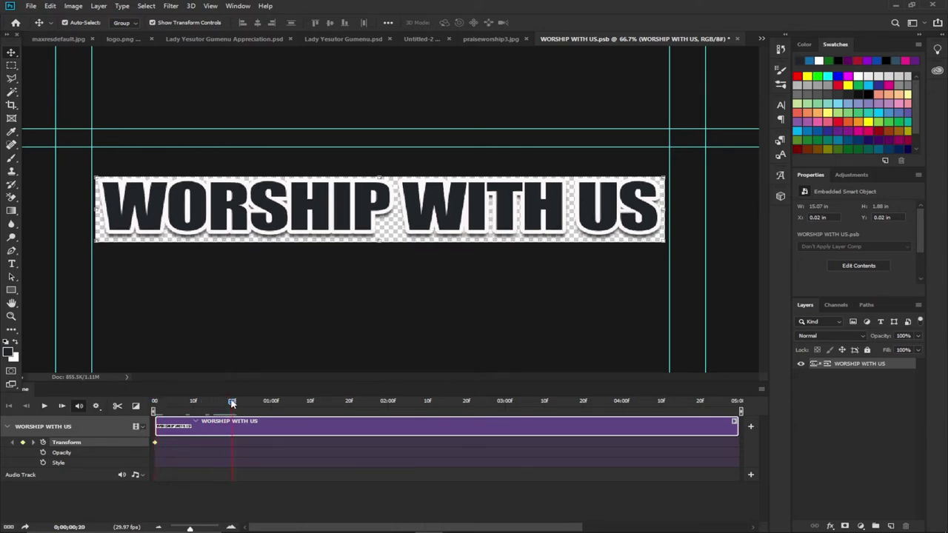
pyautogui.moveTo(156, 447); pyautogui.dragTo(234, 451)
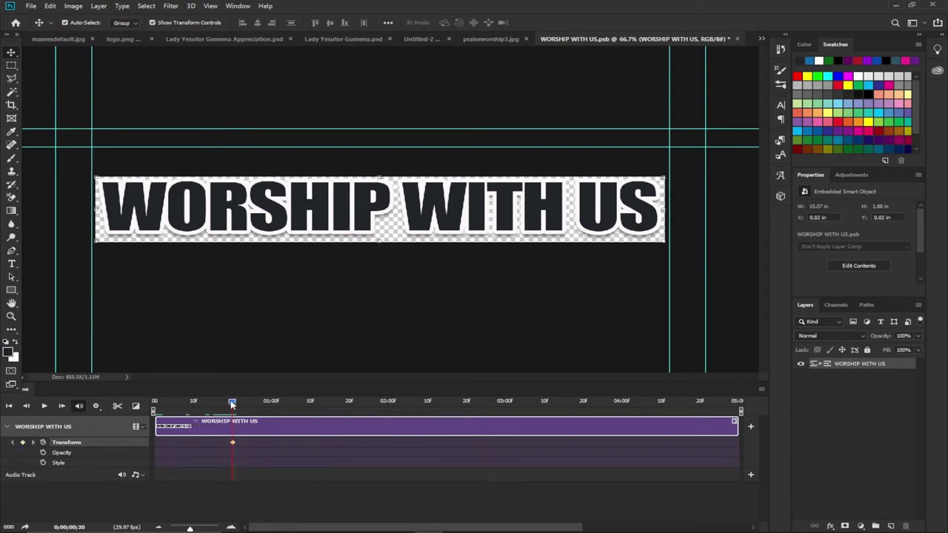
pyautogui.moveTo(232, 404); pyautogui.dragTo(153, 405)
# Place the title beyond the canvas's right edge at frame 0 and midway at frame 10
pyautogui.moveTo(236, 214); pyautogui.dragTo(689, 215)
pyautogui.moveTo(611, 221); pyautogui.dragTo(717, 214)
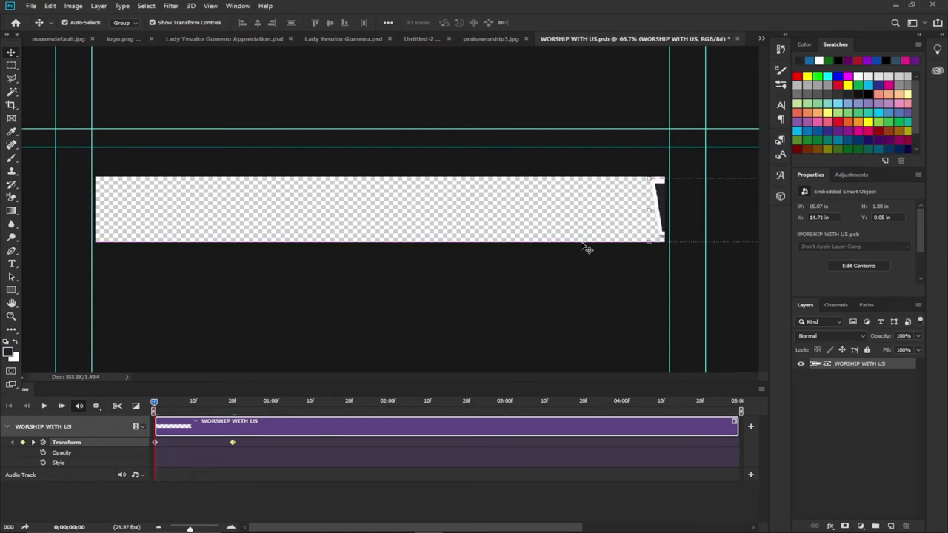
pyautogui.moveTo(154, 406); pyautogui.dragTo(194, 402)
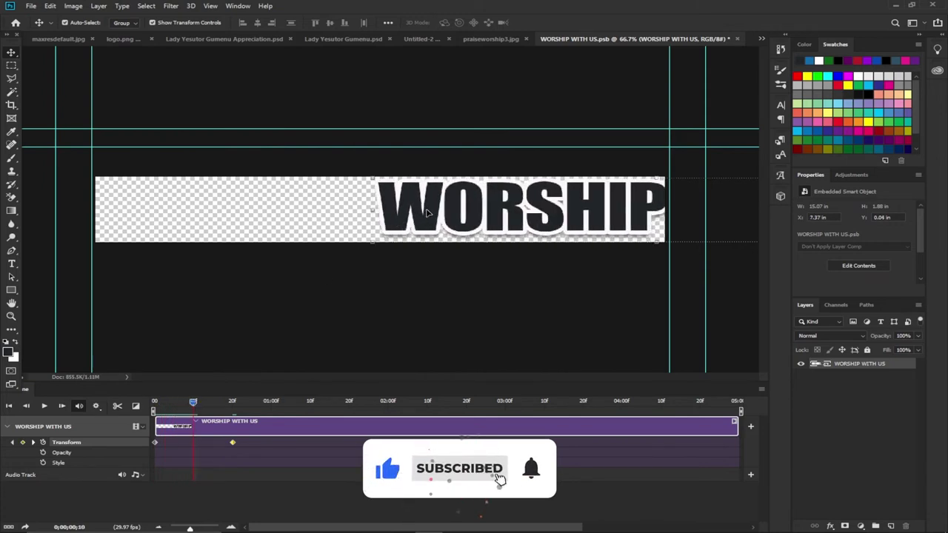
pyautogui.moveTo(427, 213); pyautogui.dragTo(337, 219)
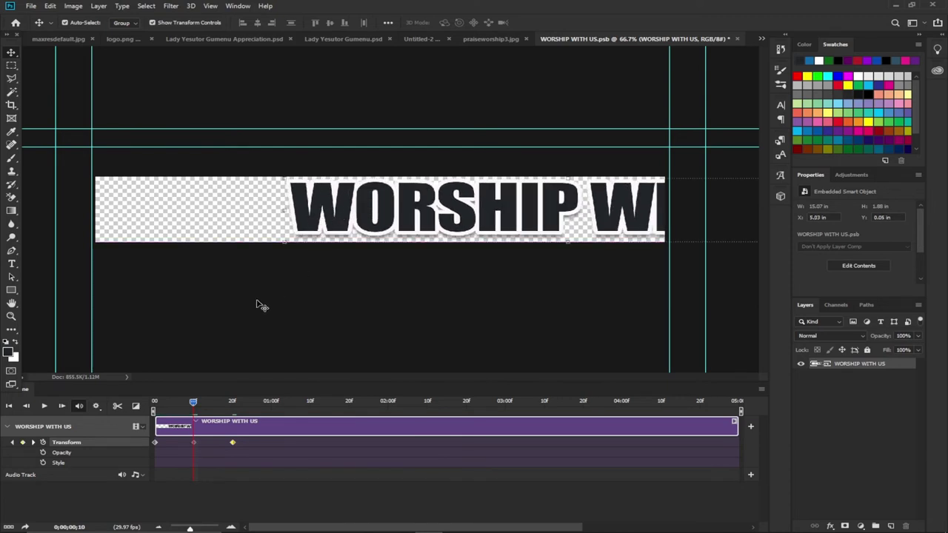
pyautogui.moveTo(193, 403); pyautogui.dragTo(153, 403)
# Play the slide-in from the start to check it, then save WORSHIP WITH US.psb
pyautogui.click(43, 406)
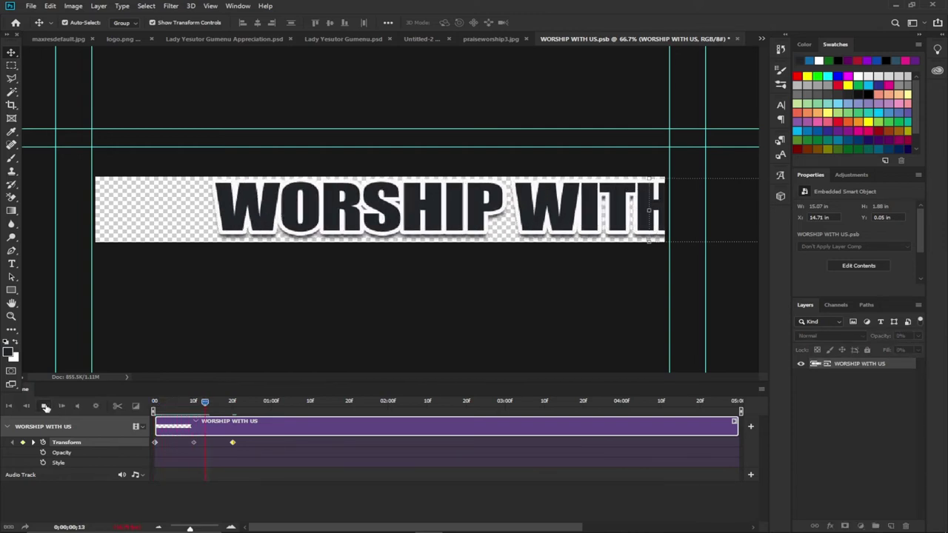
pyautogui.click(45, 406)
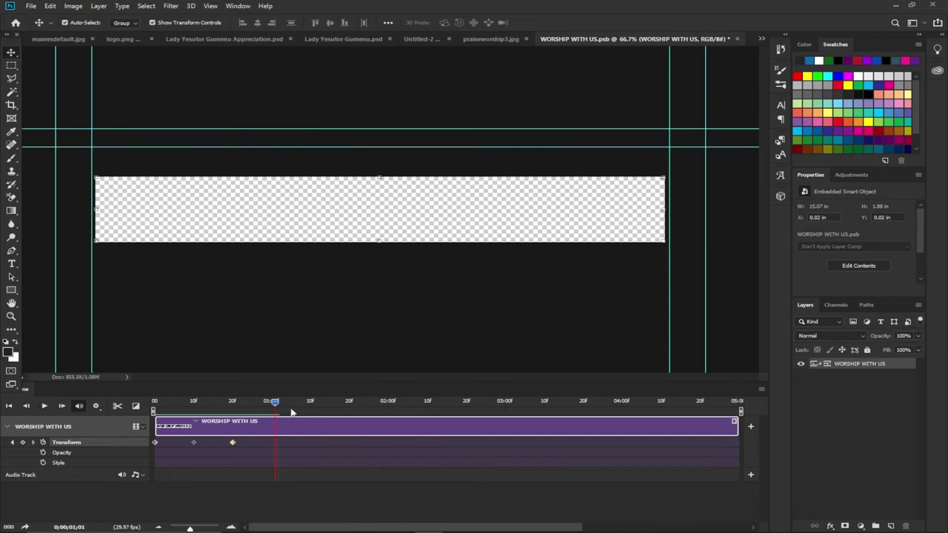
pyautogui.moveTo(250, 406); pyautogui.dragTo(115, 406)
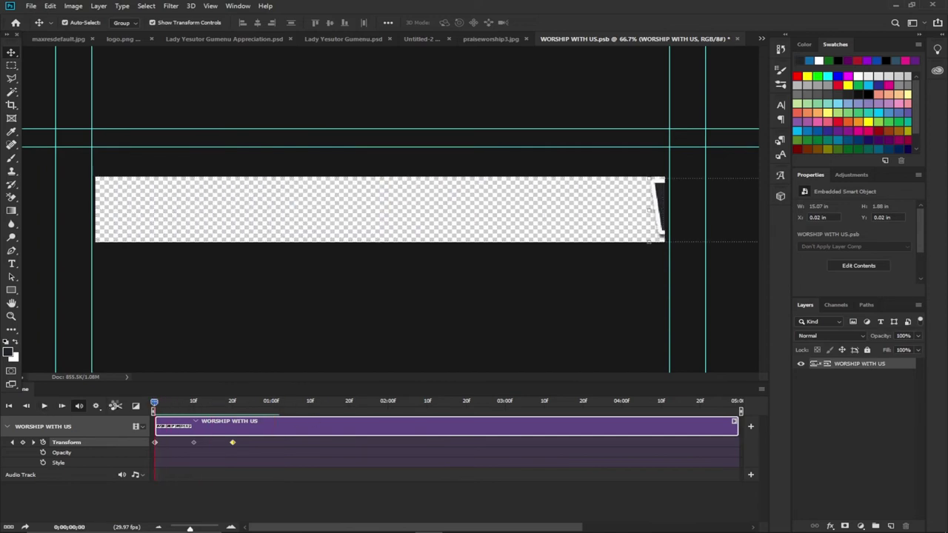
pyautogui.click(43, 406)
pyautogui.click(44, 407)
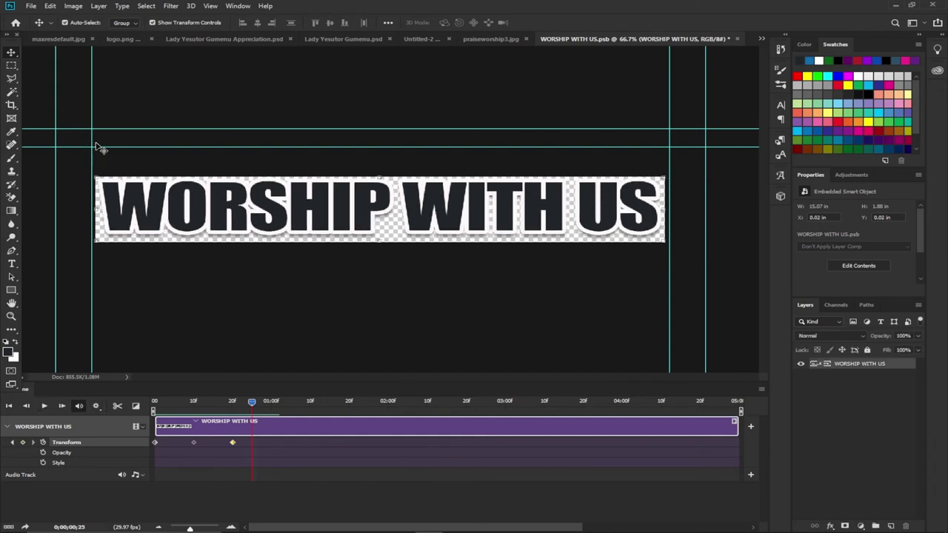
pyautogui.click(31, 6)
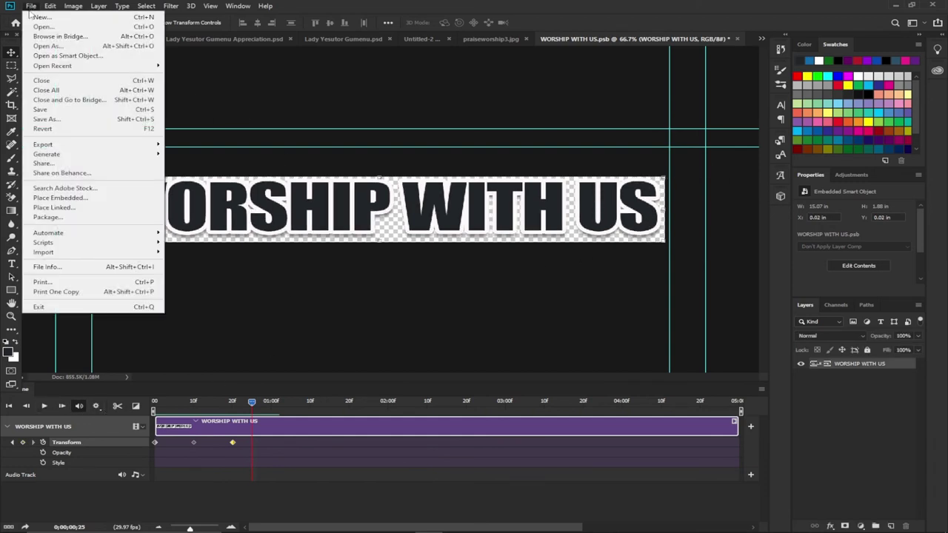
pyautogui.click(48, 111)
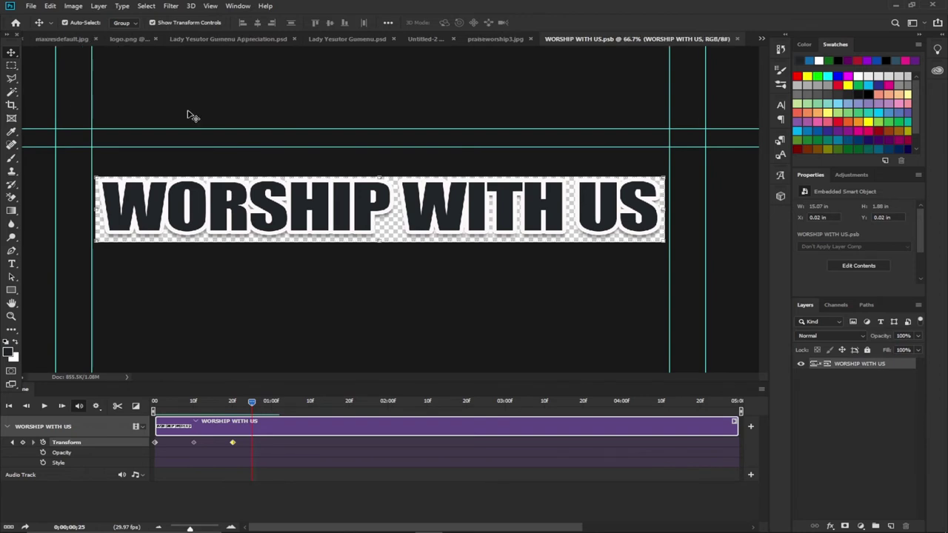
# In Untitled-2, play the title sliding in over the concert photo, placed by frame 21
pyautogui.click(494, 39)
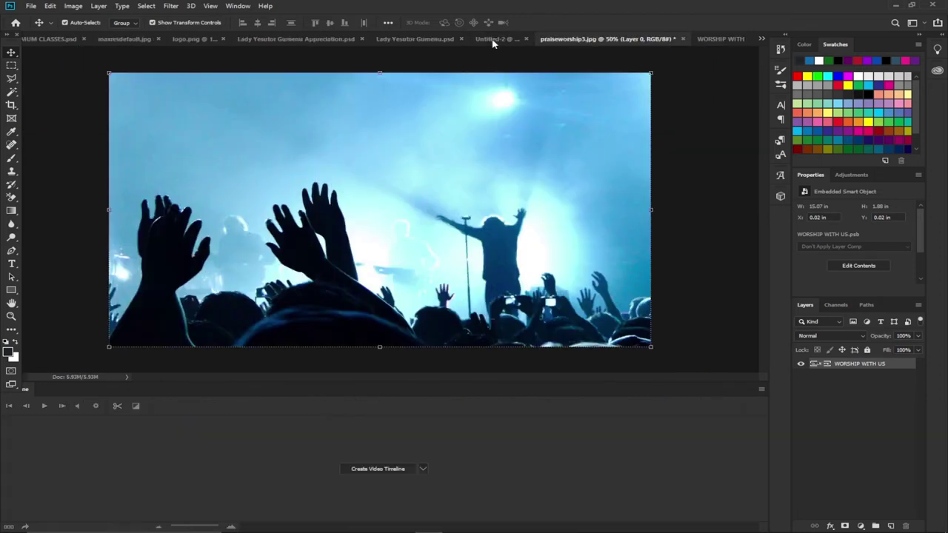
pyautogui.click(476, 40)
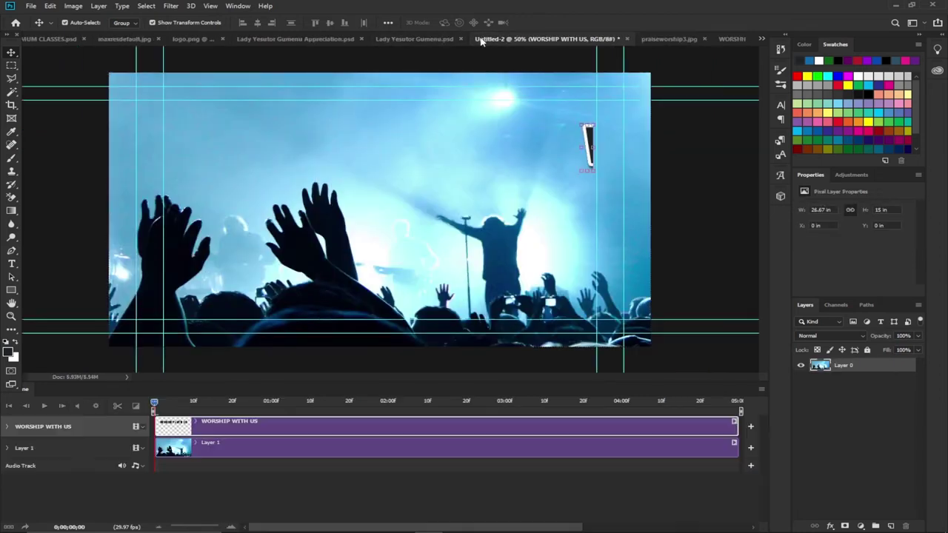
pyautogui.click(44, 406)
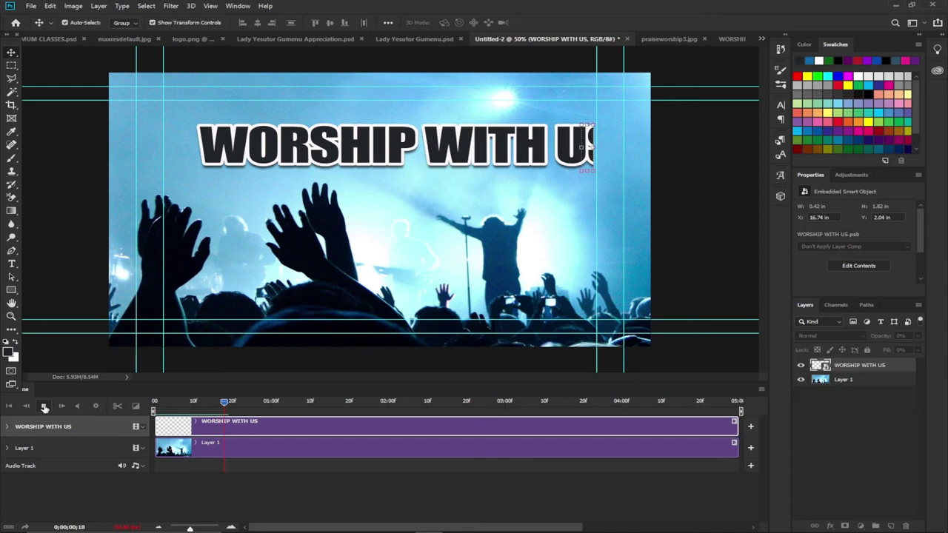
pyautogui.click(45, 407)
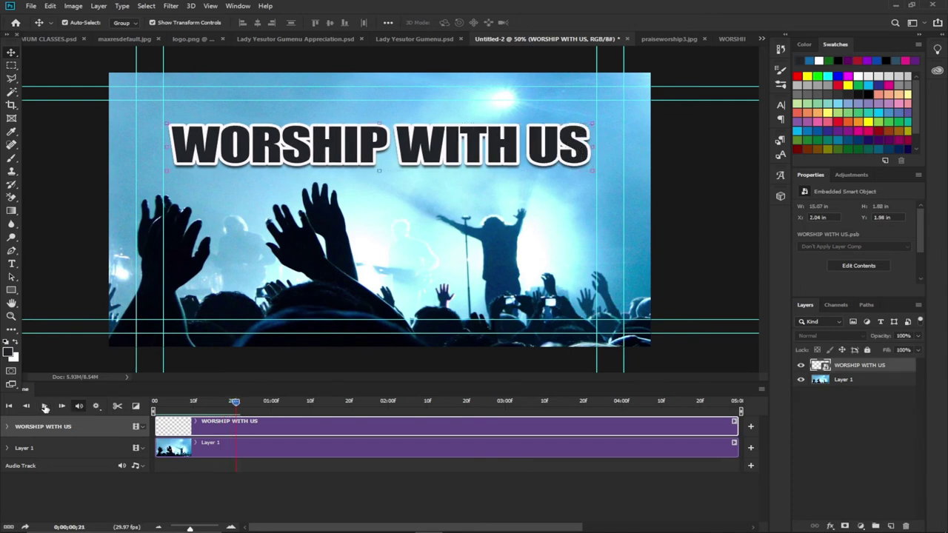
# In WORSHIP WITH US.psb, drag a Transform keyframe earlier on the timeline and save
pyautogui.click(732, 39)
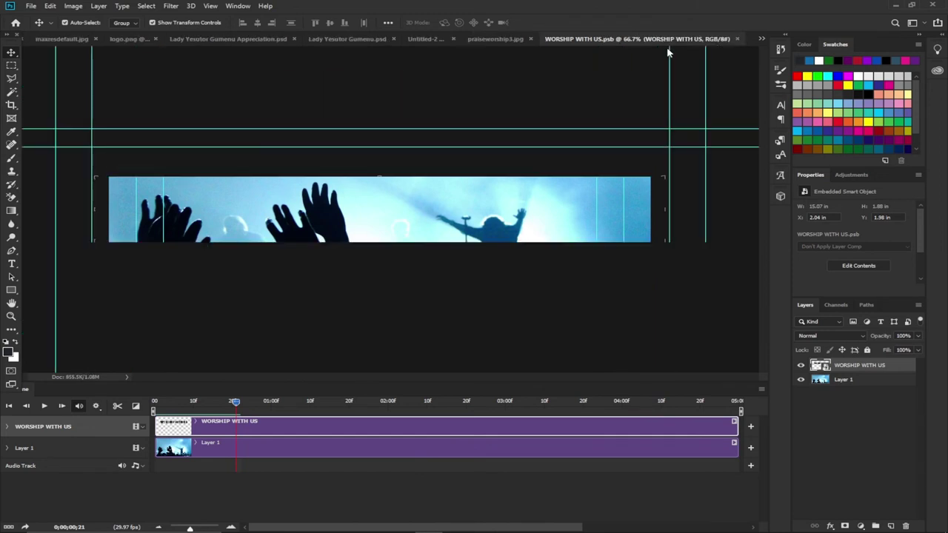
pyautogui.moveTo(232, 443); pyautogui.dragTo(181, 443)
pyautogui.click(30, 6)
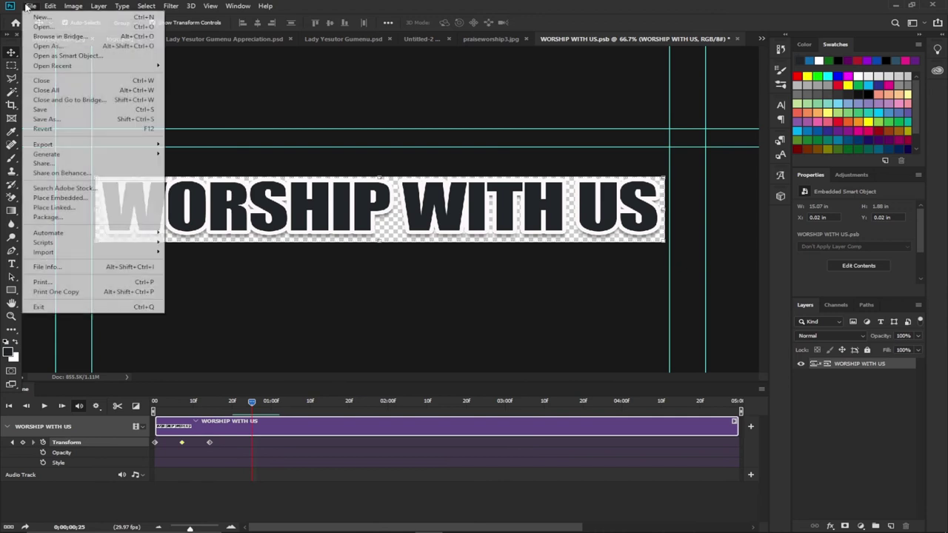
pyautogui.click(41, 109)
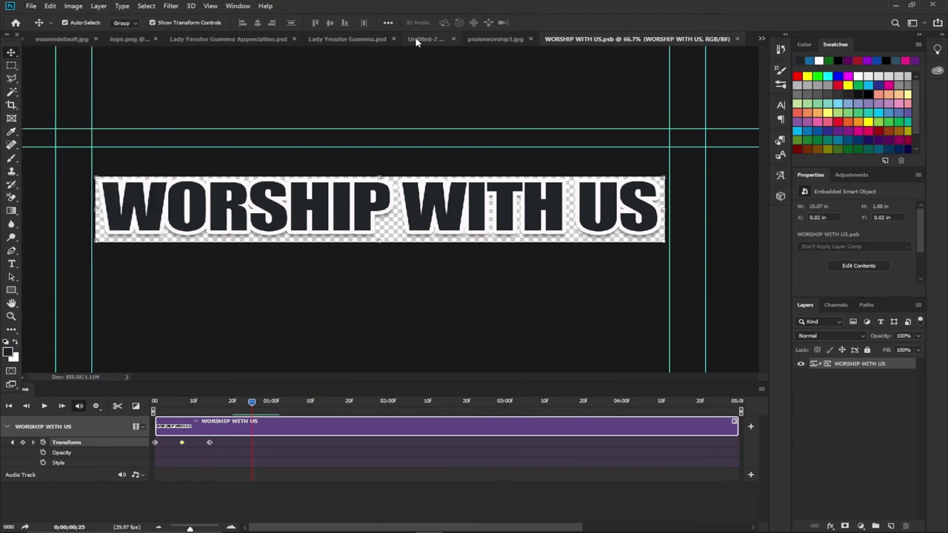
# In Untitled-2, rewind to frame 0 and play the quicker slide-in, placed by frame 14
pyautogui.click(419, 39)
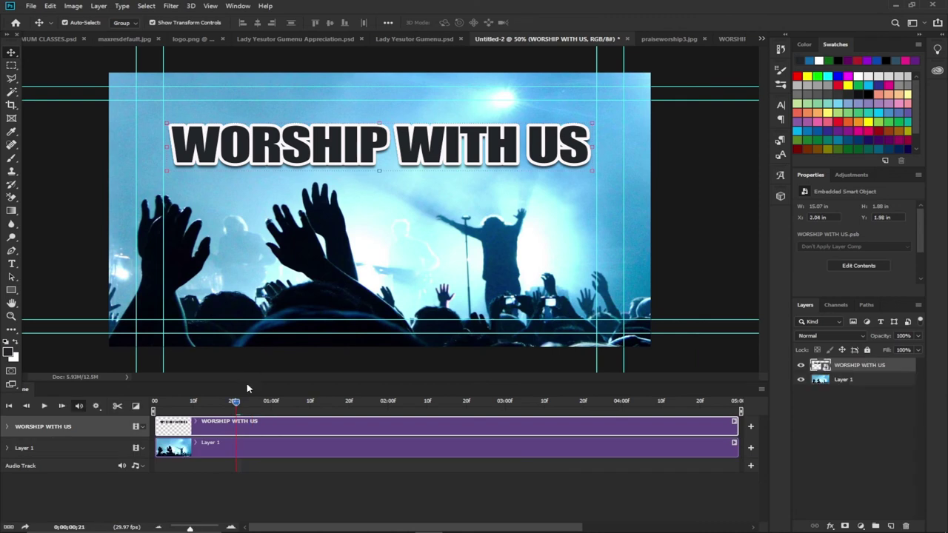
pyautogui.click(151, 406)
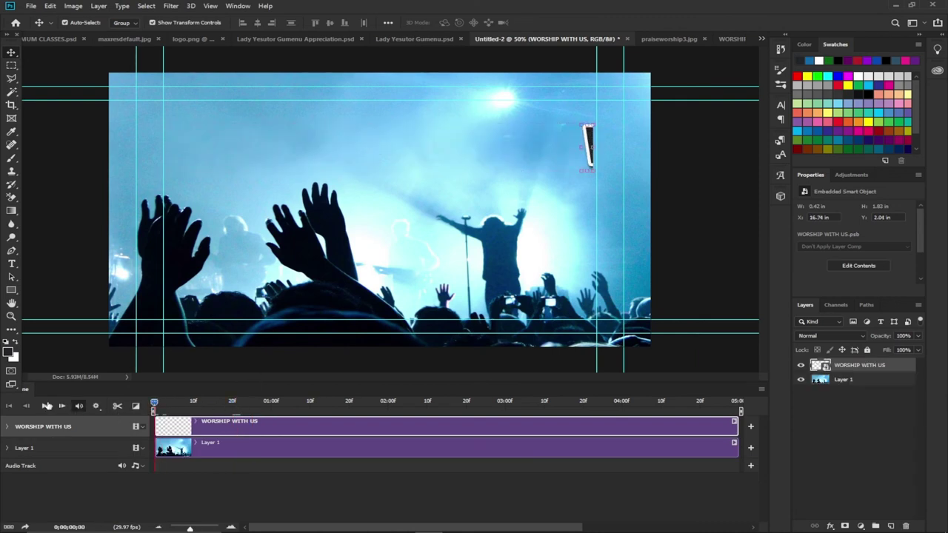
pyautogui.click(43, 406)
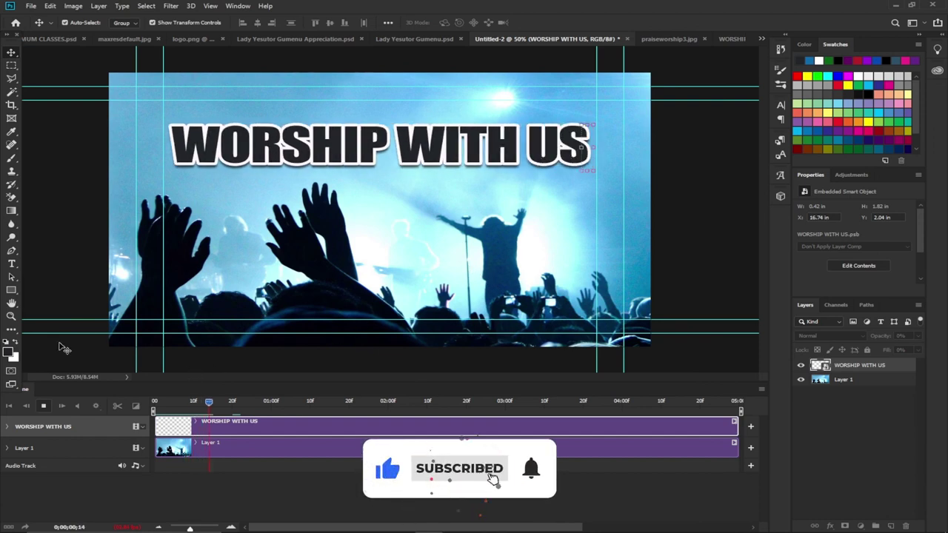
pyautogui.click(43, 406)
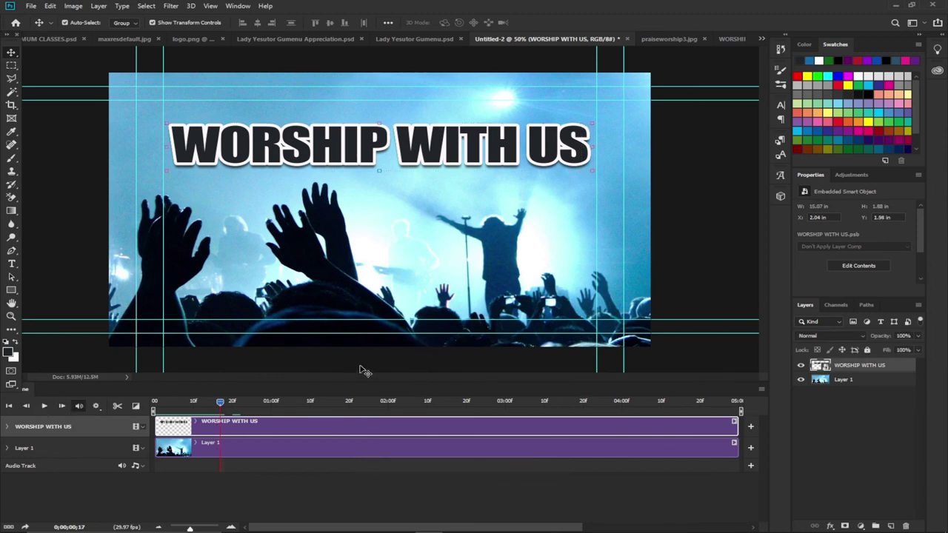
pyautogui.click(143, 468)
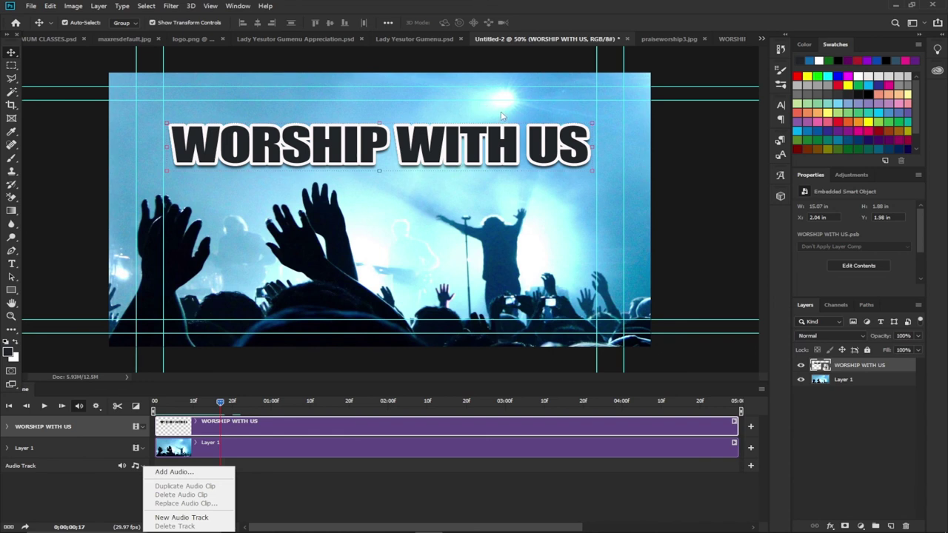
pyautogui.click(100, 492)
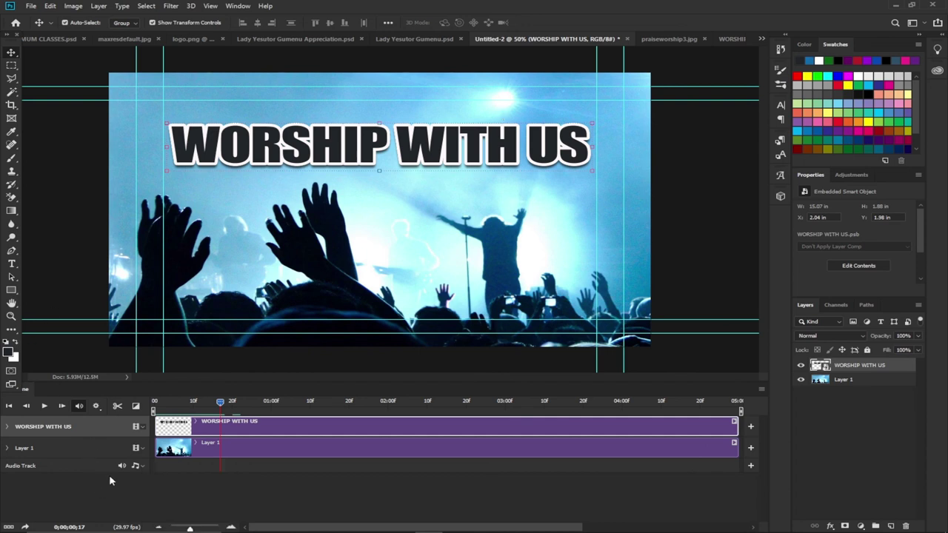